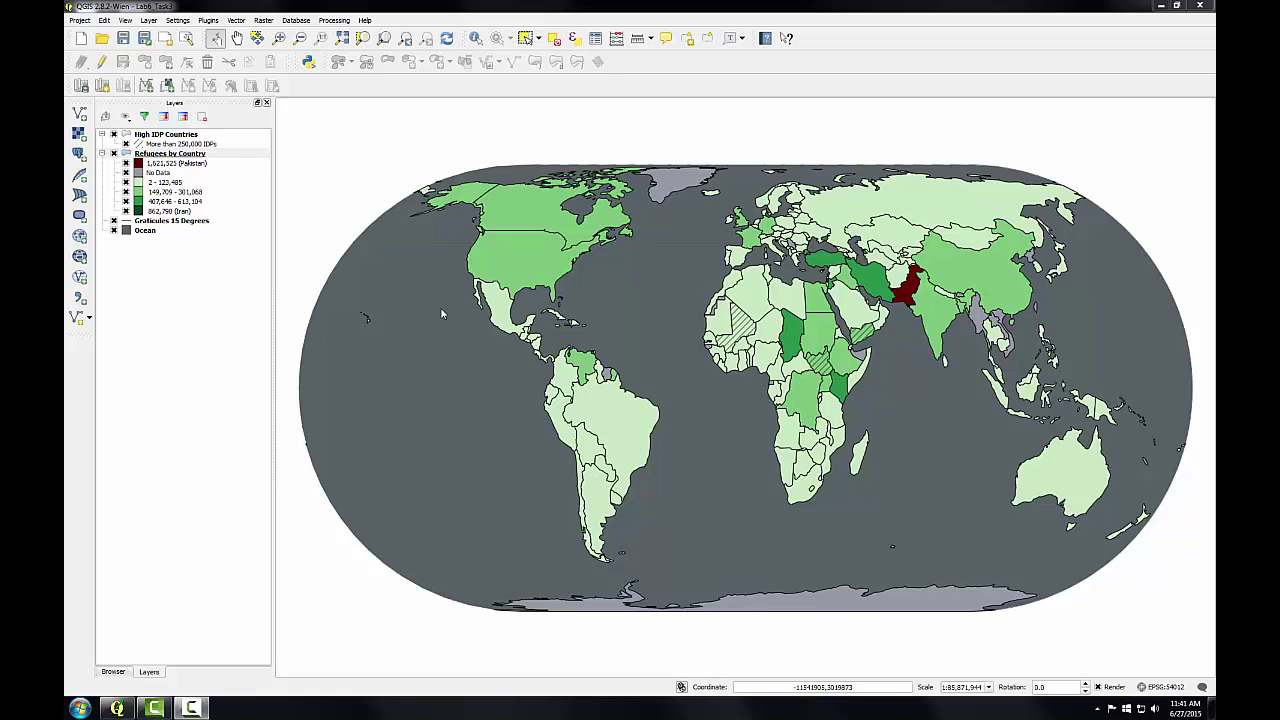
- Create a new print composer titled 'Worldwide IDPs and Refugees'
left_click(80, 20)
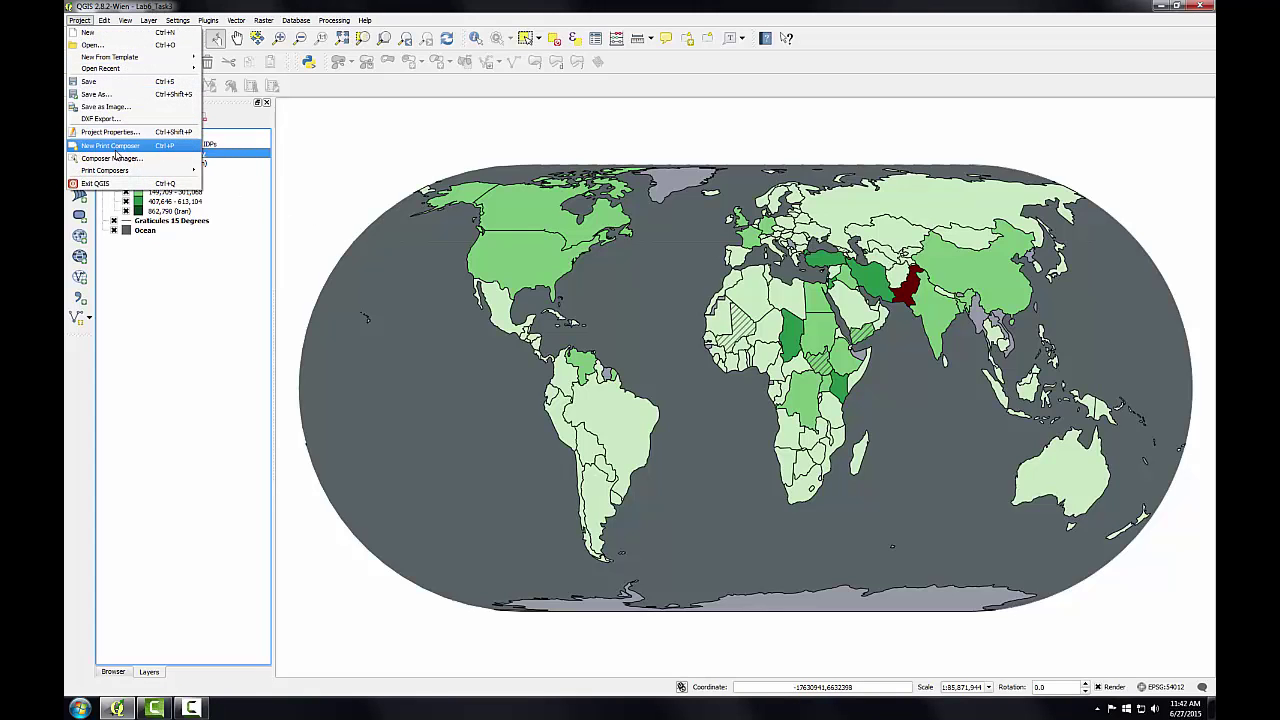
left_click(110, 145)
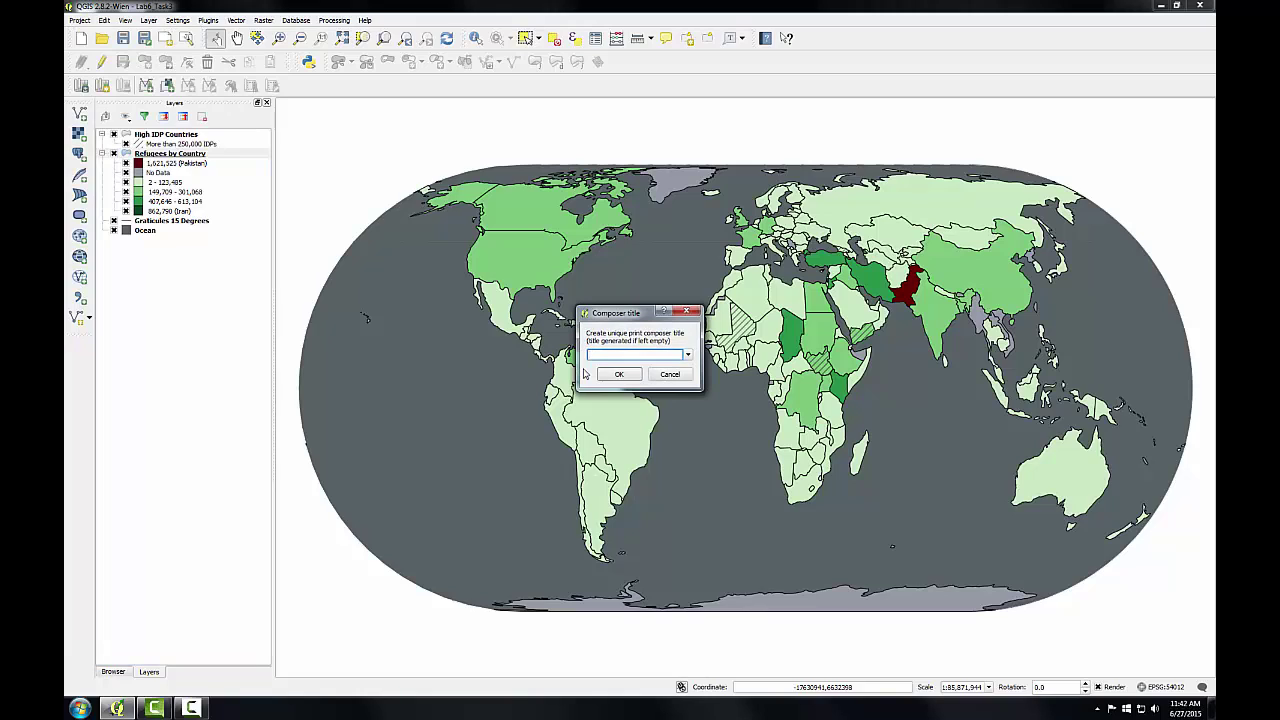
type("Worldwide IDPs and Refugees")
key("Return")
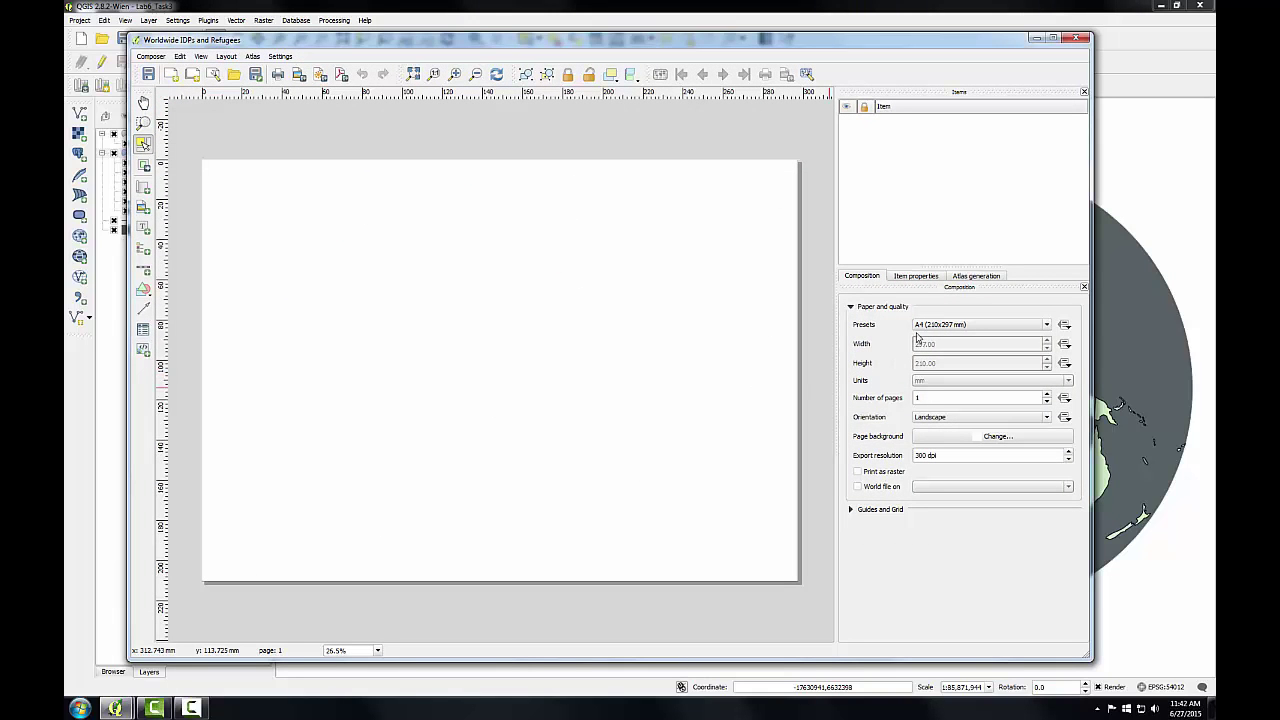
- Set the page size preset to ANSI A (Letter)
left_click(1046, 324)
scroll(1043, 358, "down", 3)
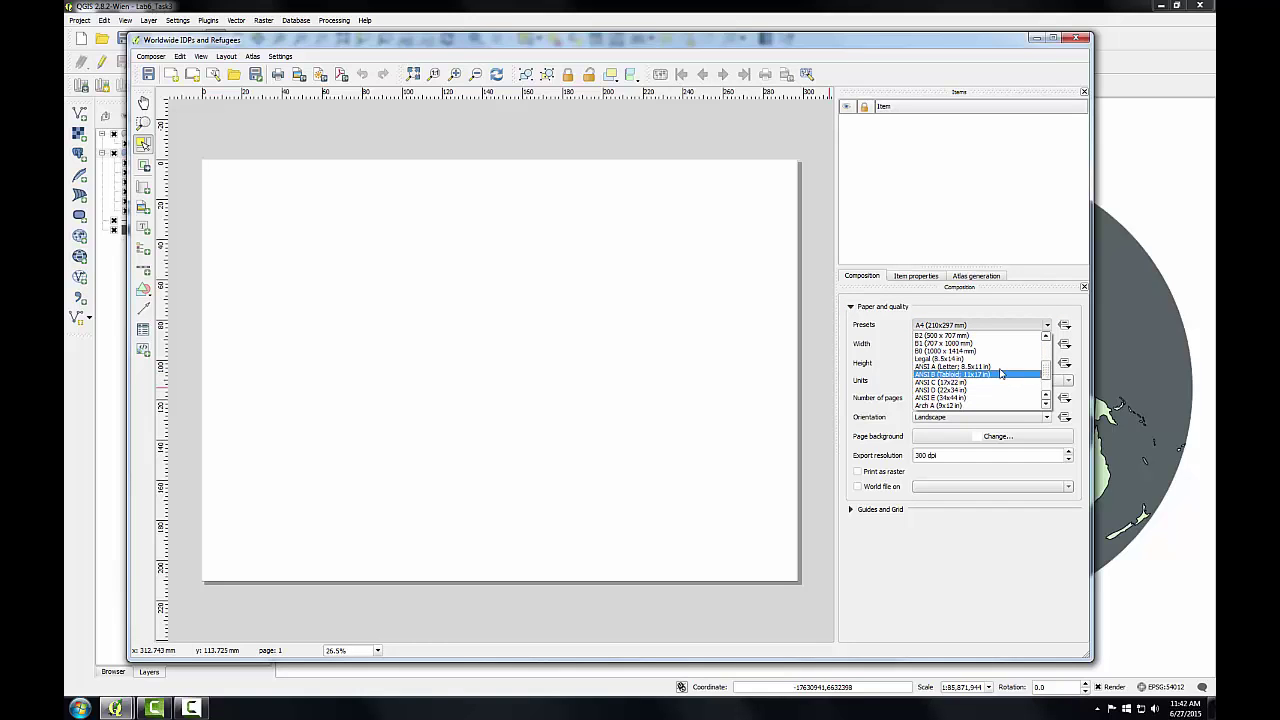
left_click(1000, 368)
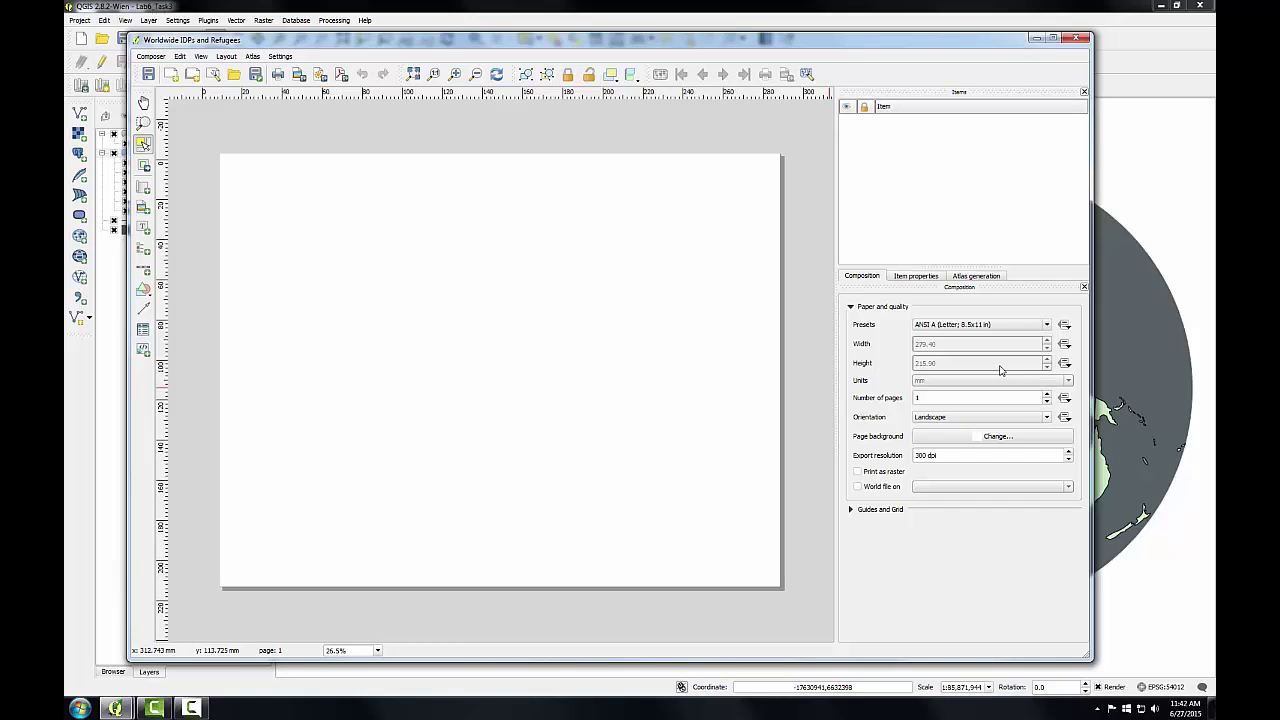
- Make the page background fill 100% transparent
left_click(955, 438)
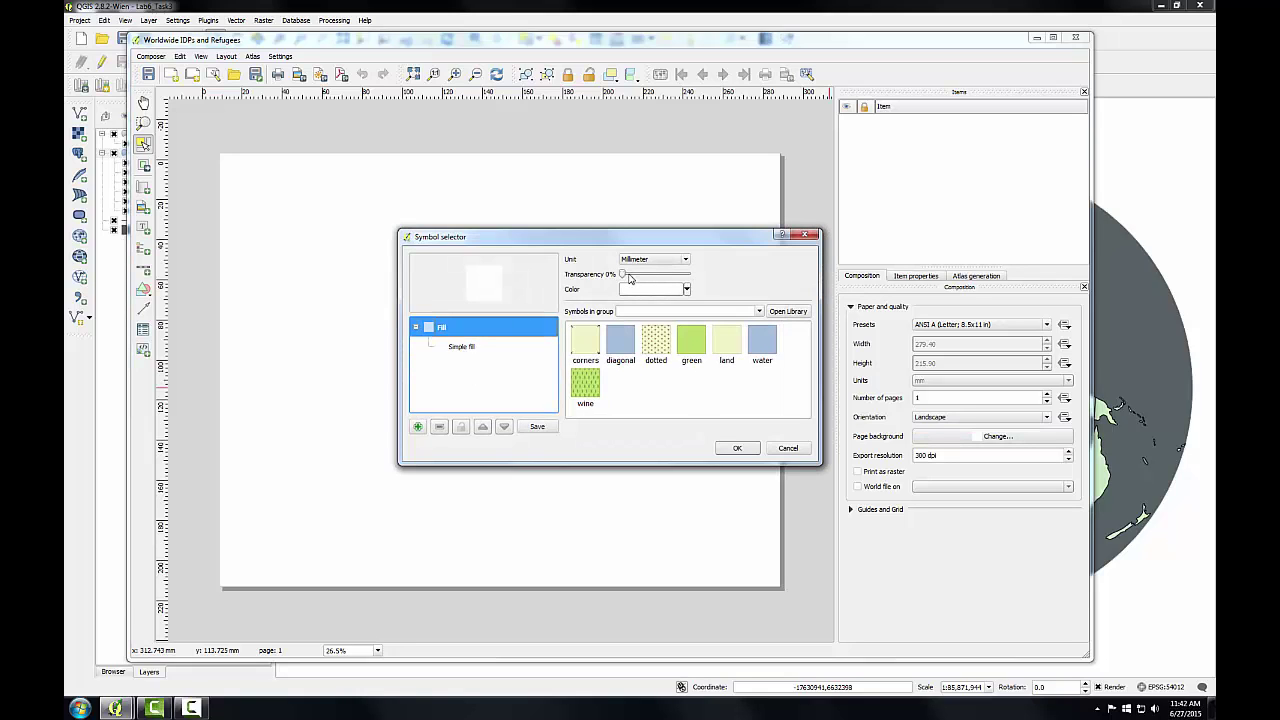
left_click_drag(624, 274, 701, 282)
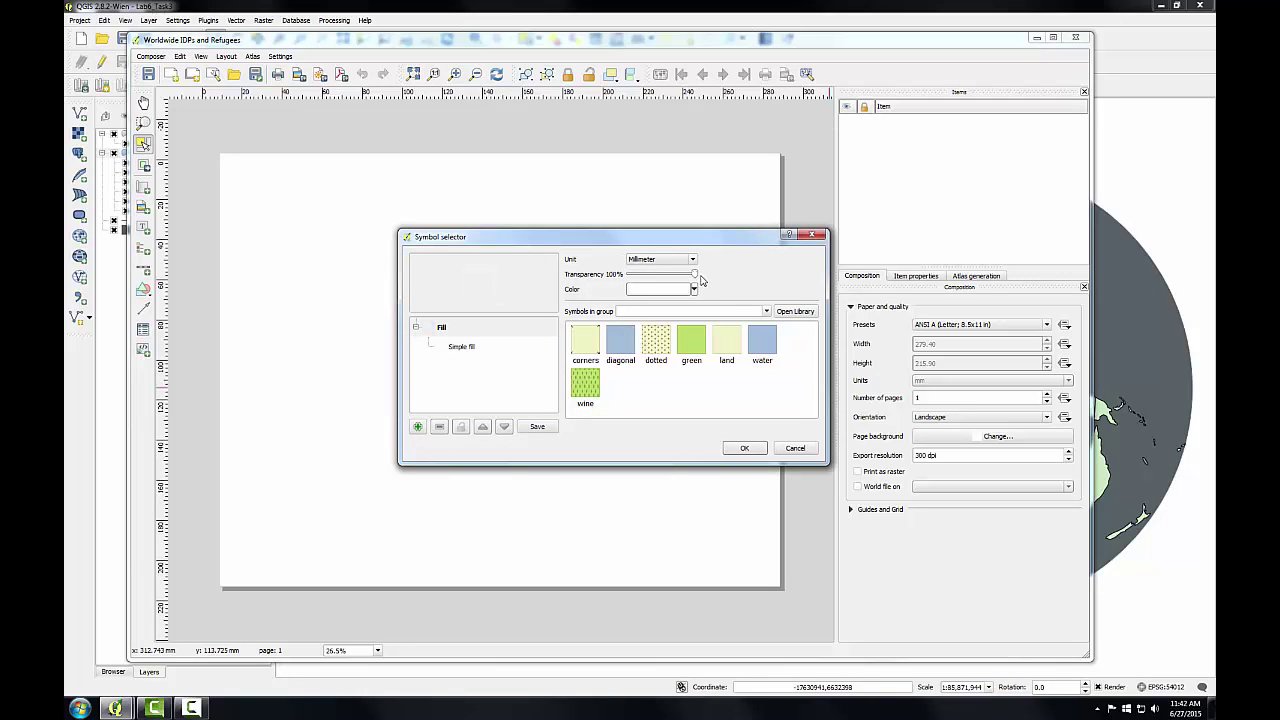
left_click(745, 450)
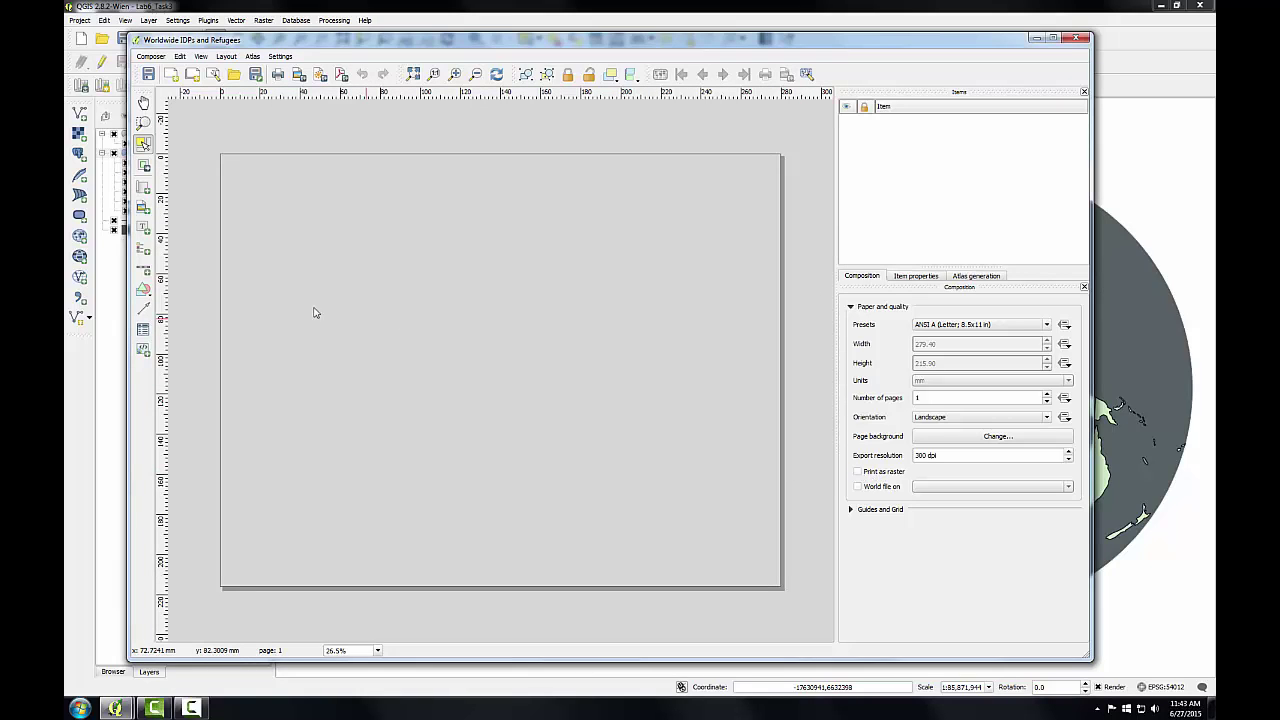
- Add a map frame over the page at X/Y 0, sized 279.4 × 215.9 mm
left_click(145, 189)
left_click_drag(222, 156, 784, 592)
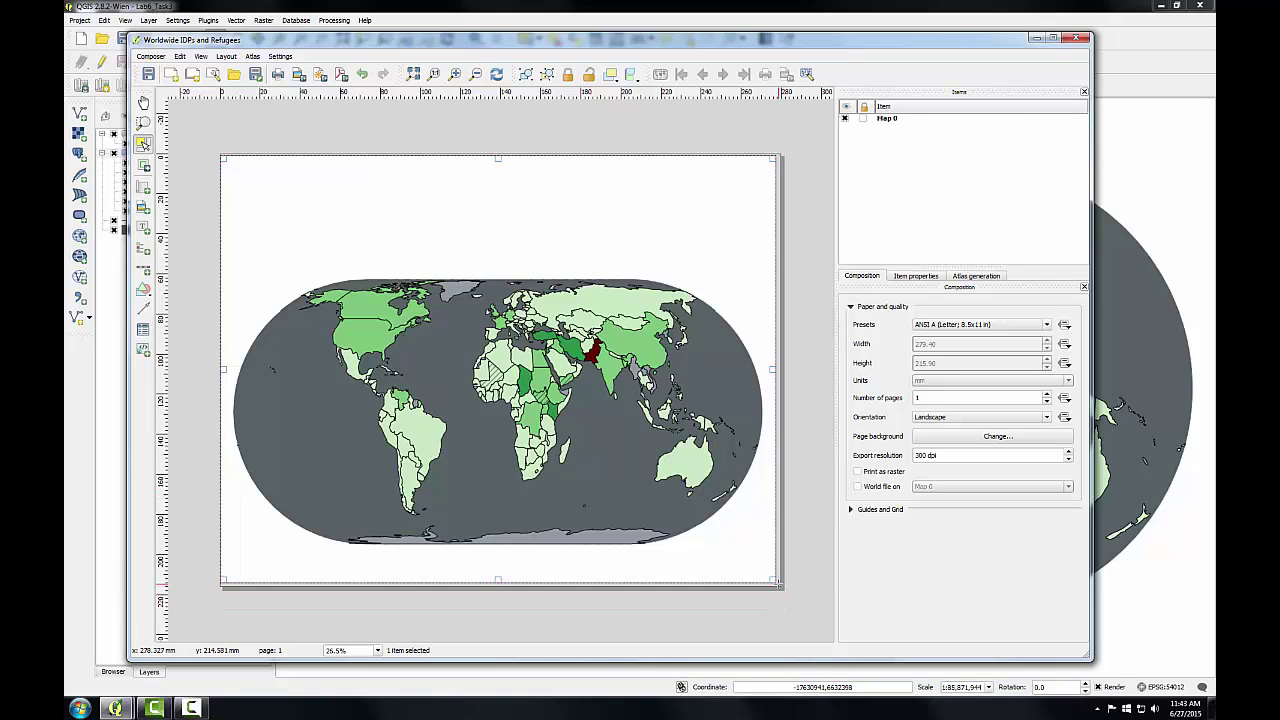
left_click(910, 276)
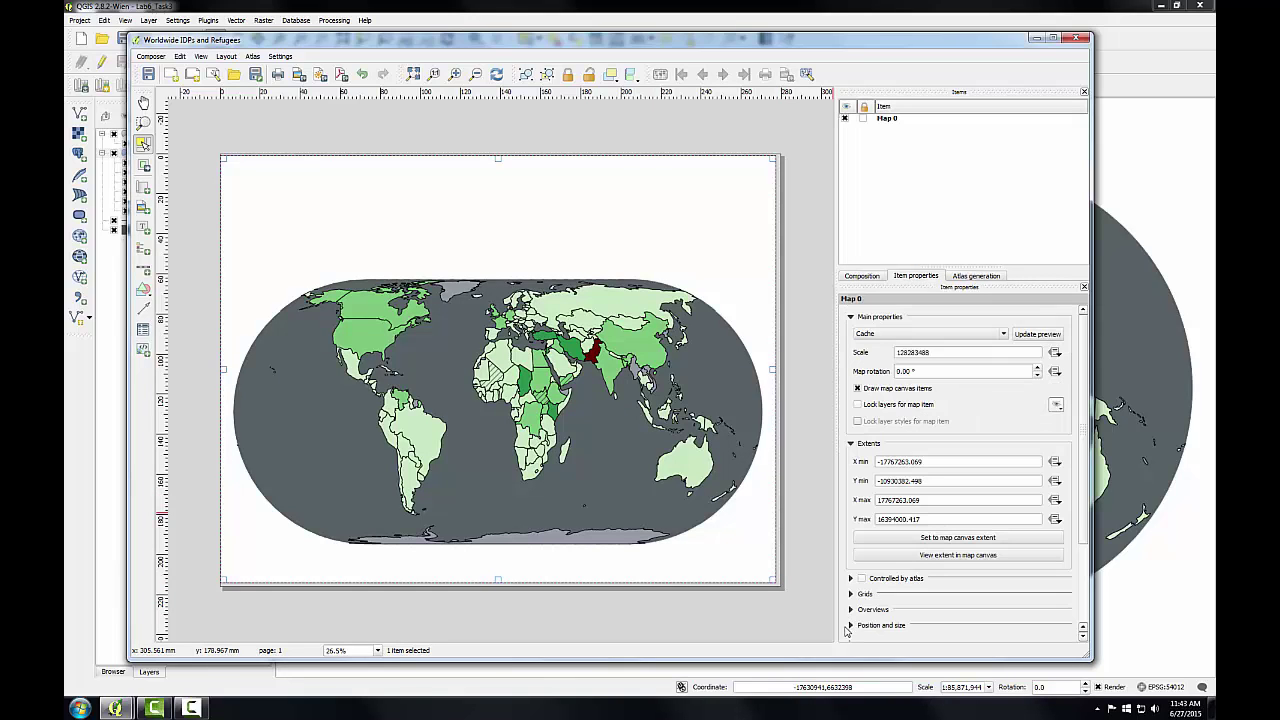
left_click(851, 626)
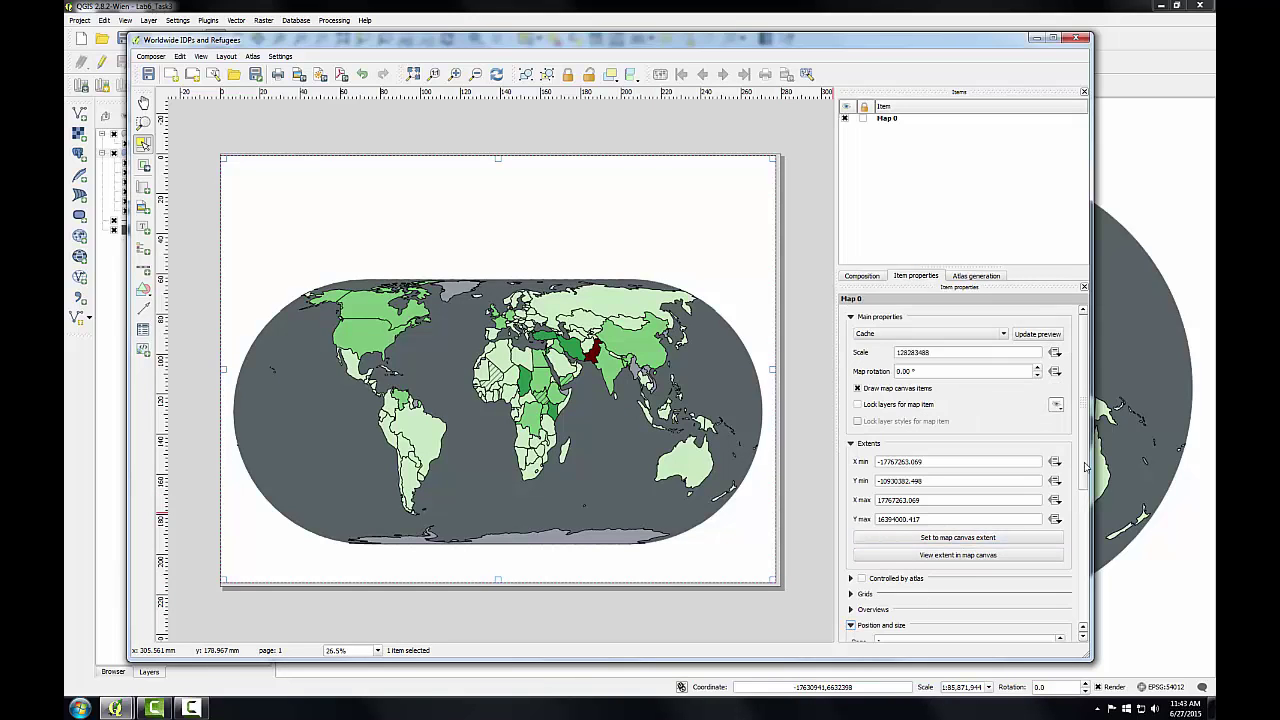
scroll(1077, 543, "down", 3)
scroll(1077, 543, "down", 3)
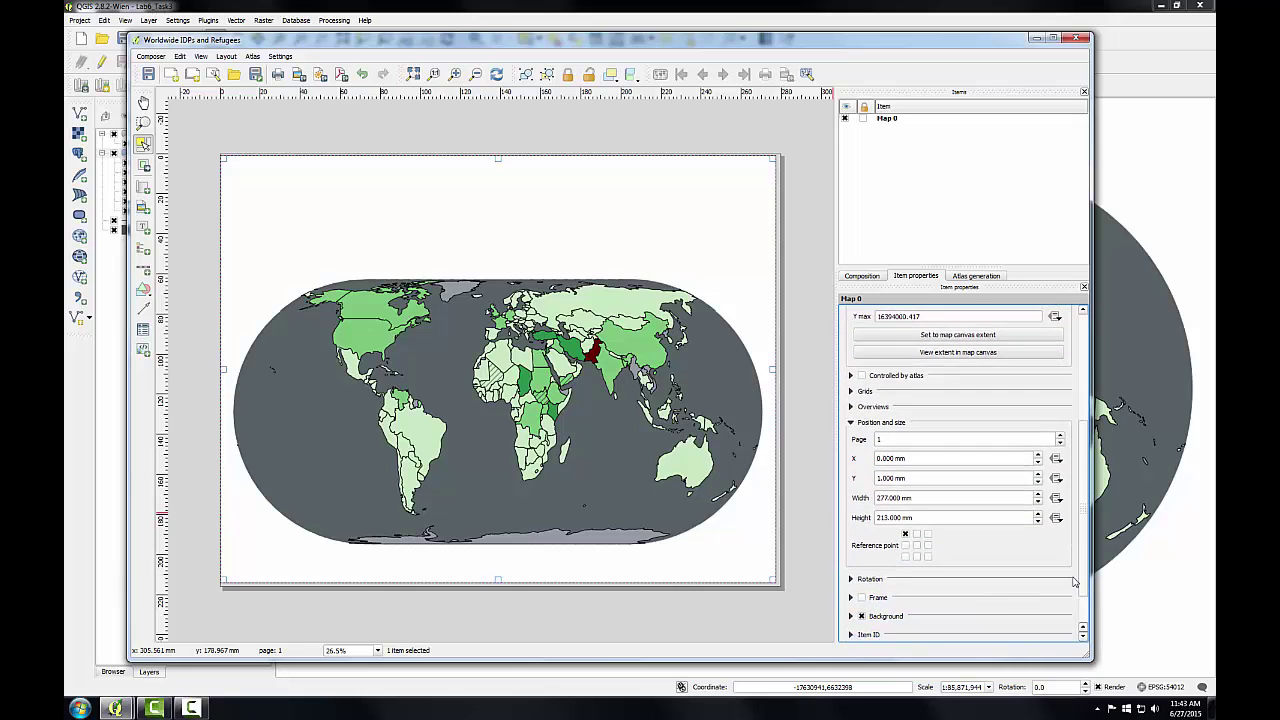
scroll(1074, 600, "down", 1)
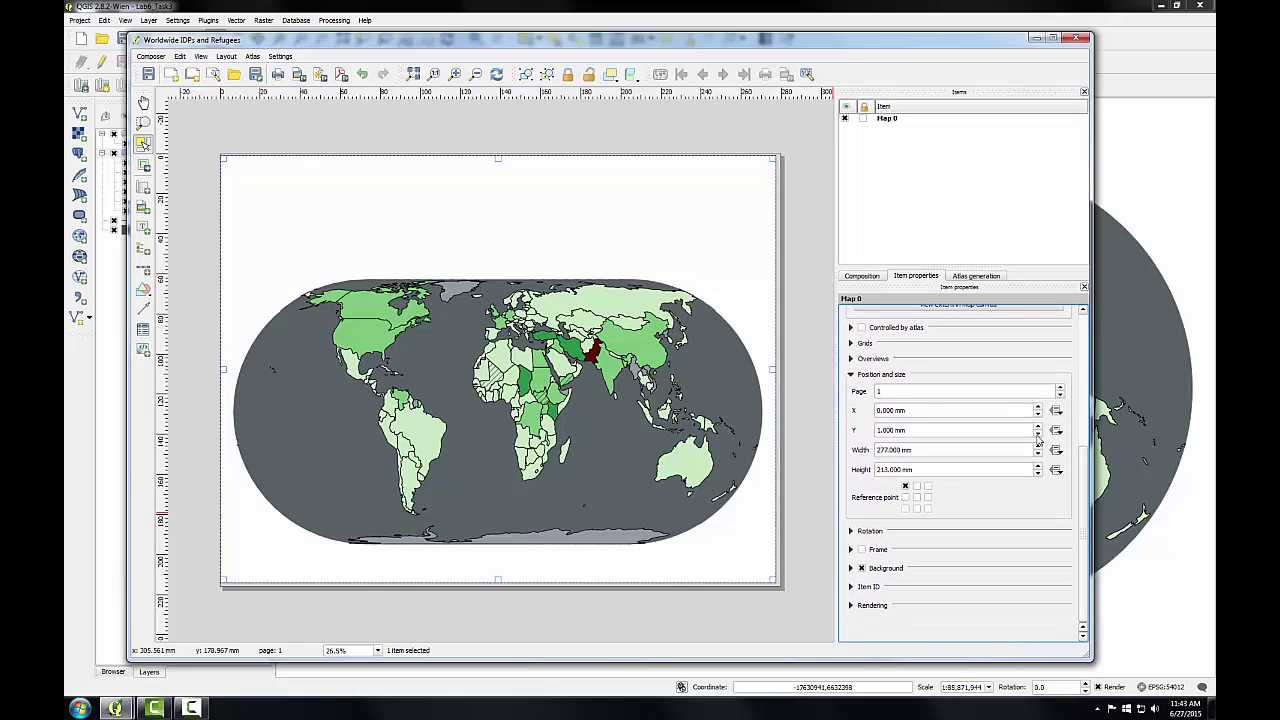
left_click(1038, 436)
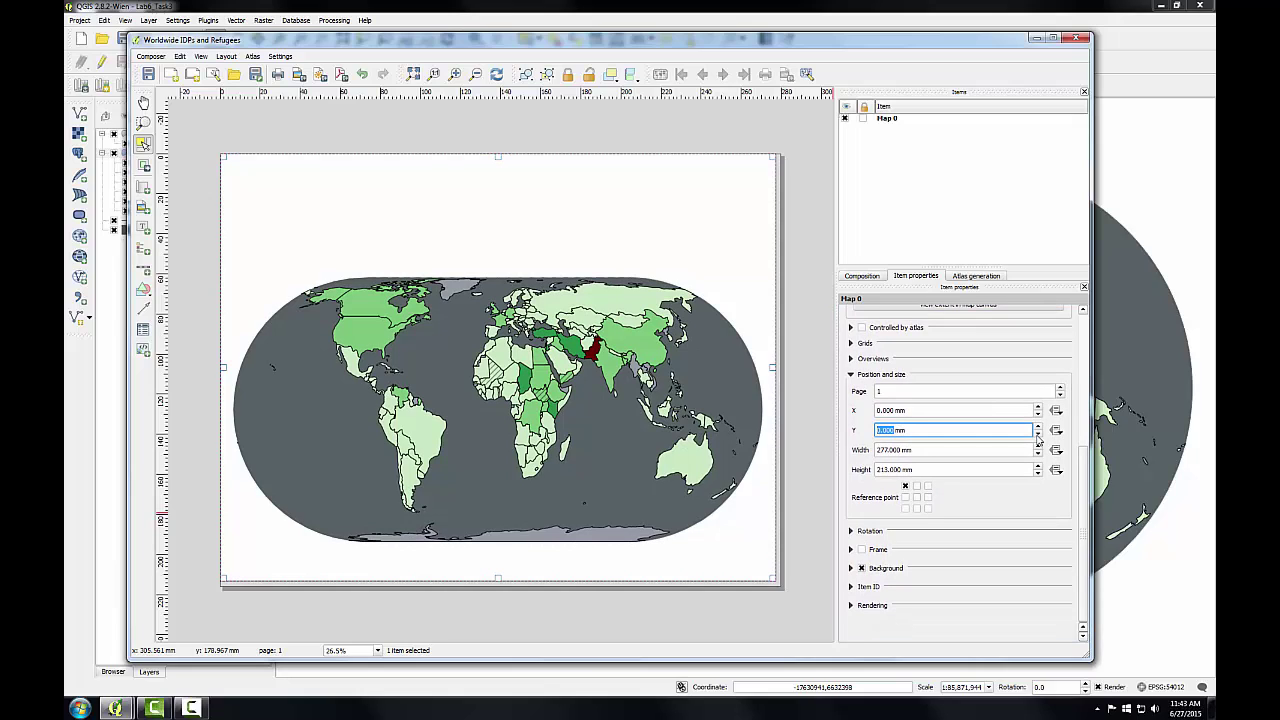
mouse_move(884, 450)
left_mouse_down()
mouse_move(895, 450)
mouse_move(888, 470)
left_mouse_up()
type("9.4")
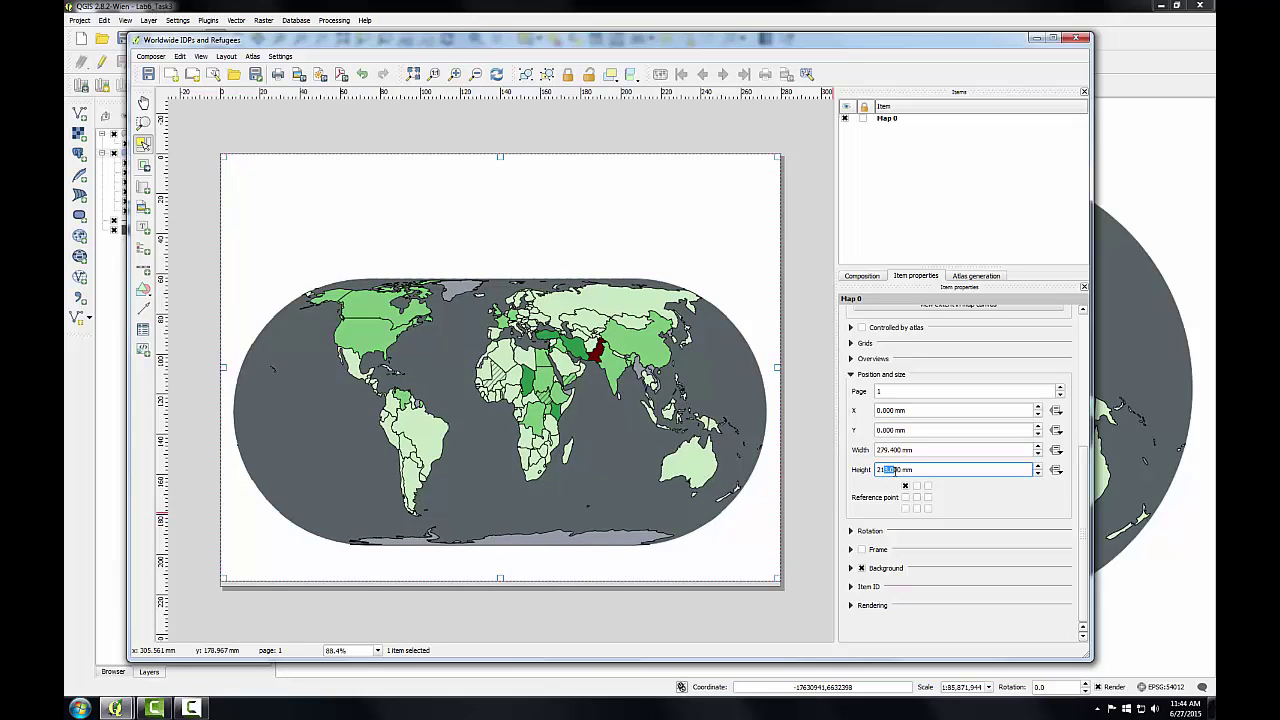
type("5.9")
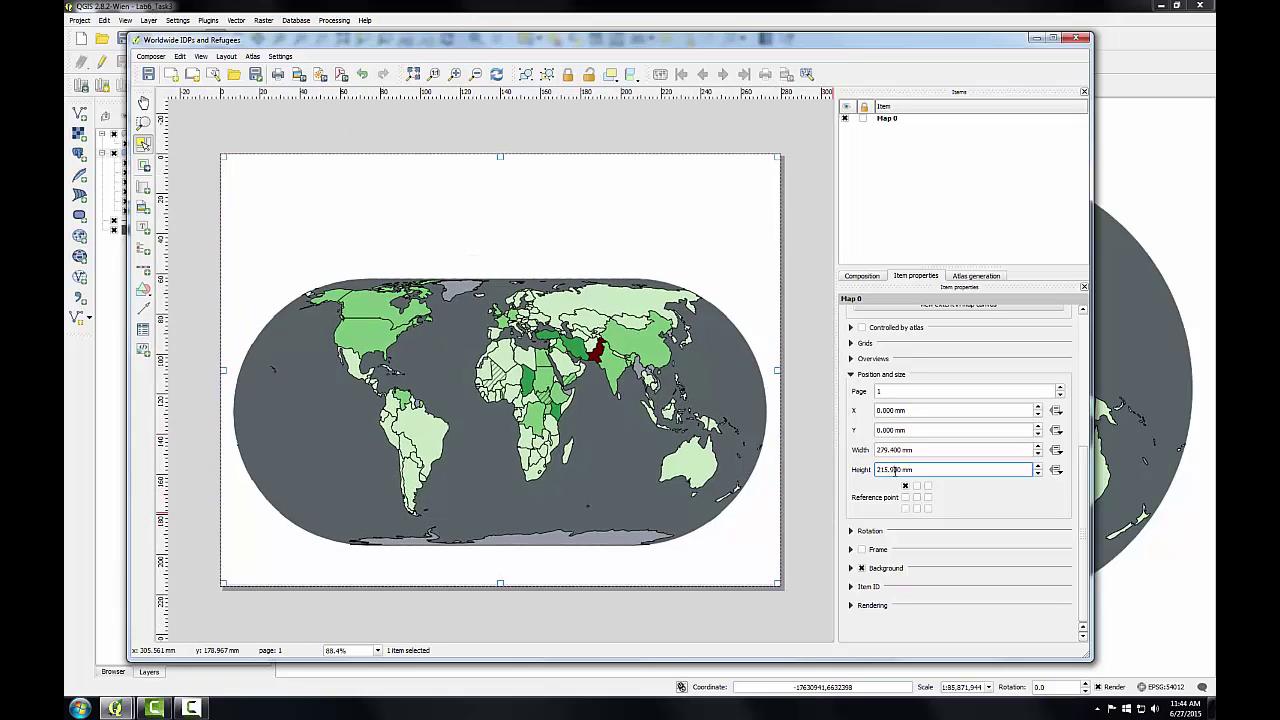
double_click(895, 470)
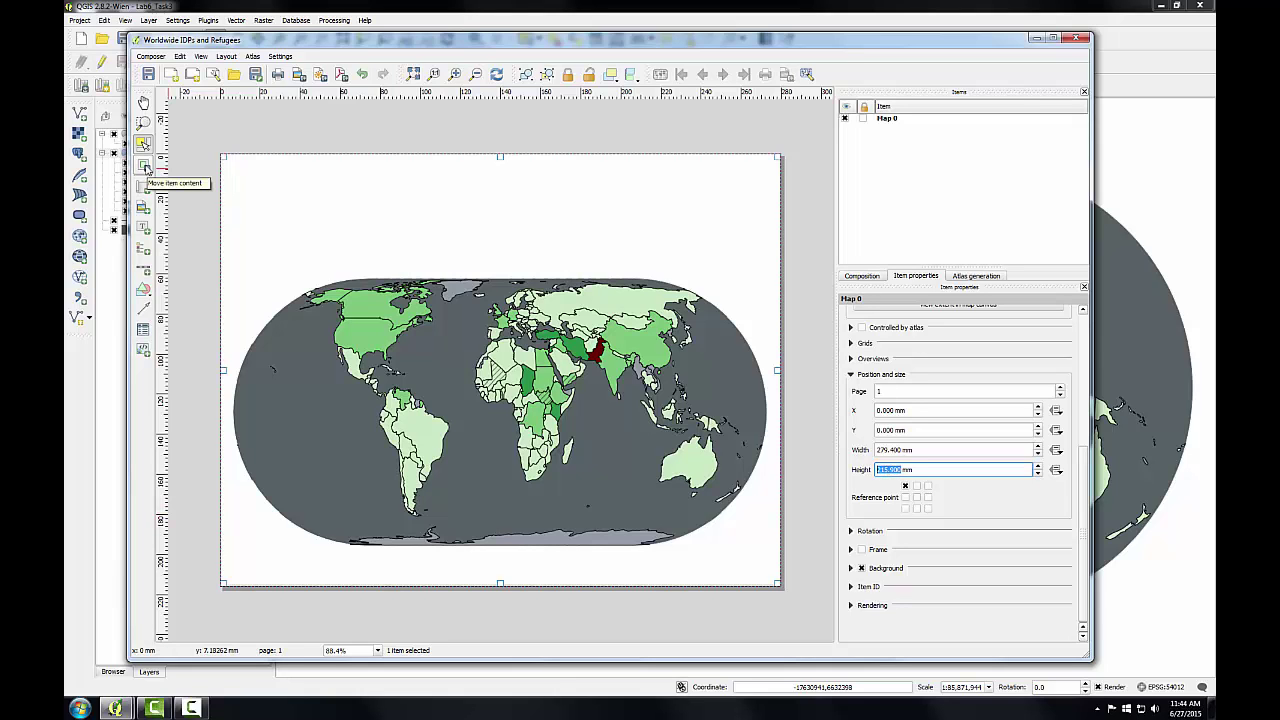
- Shift the world map upward within its frame and turn off the map background
left_click(145, 168)
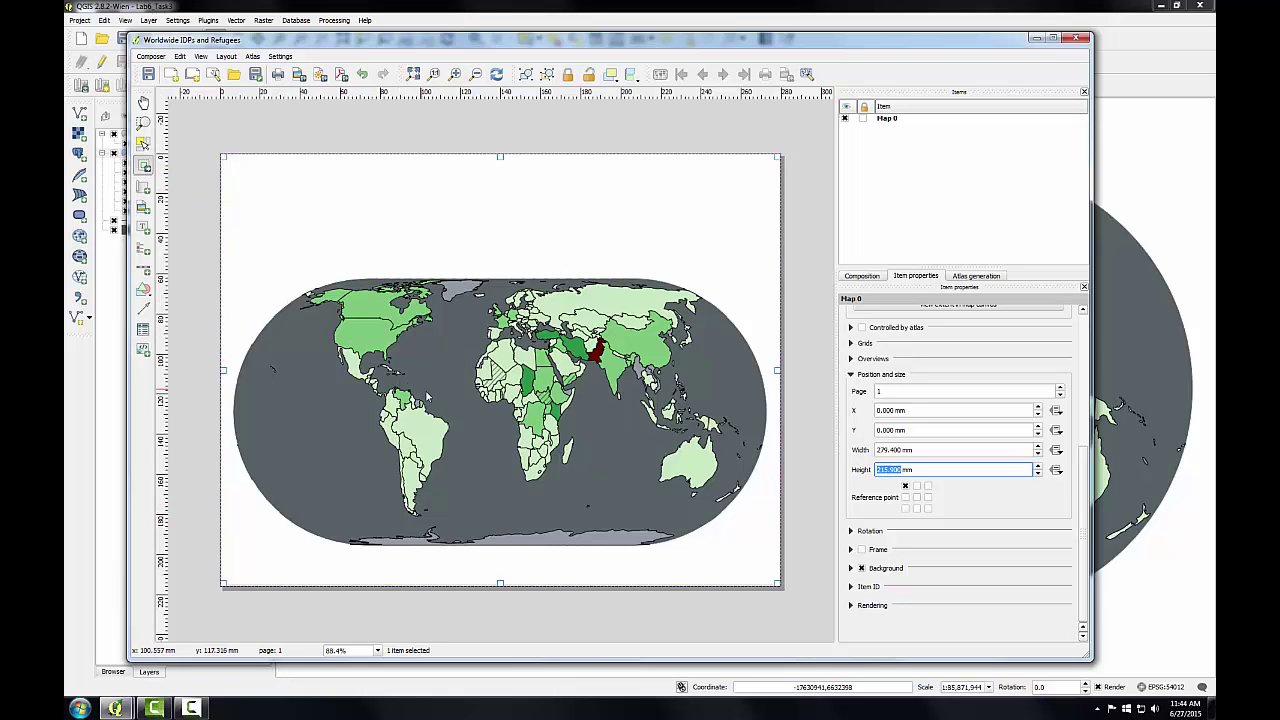
left_click_drag(429, 397, 429, 349)
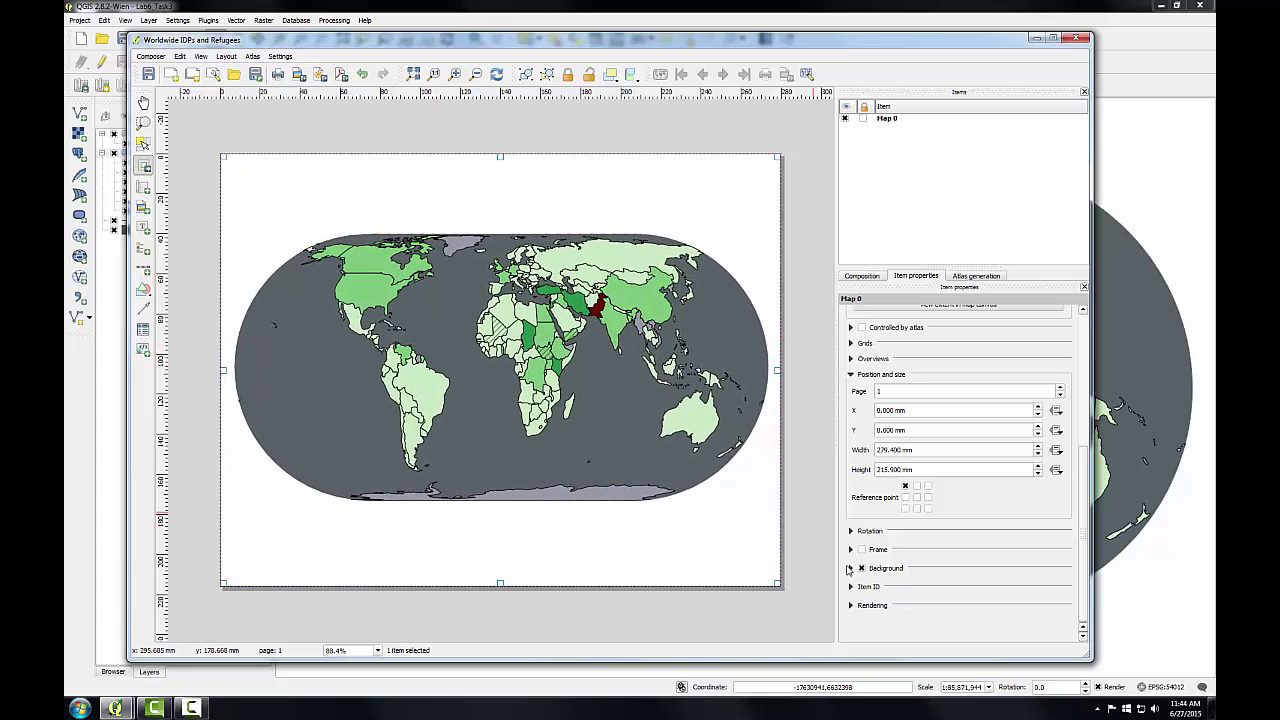
left_click(861, 568)
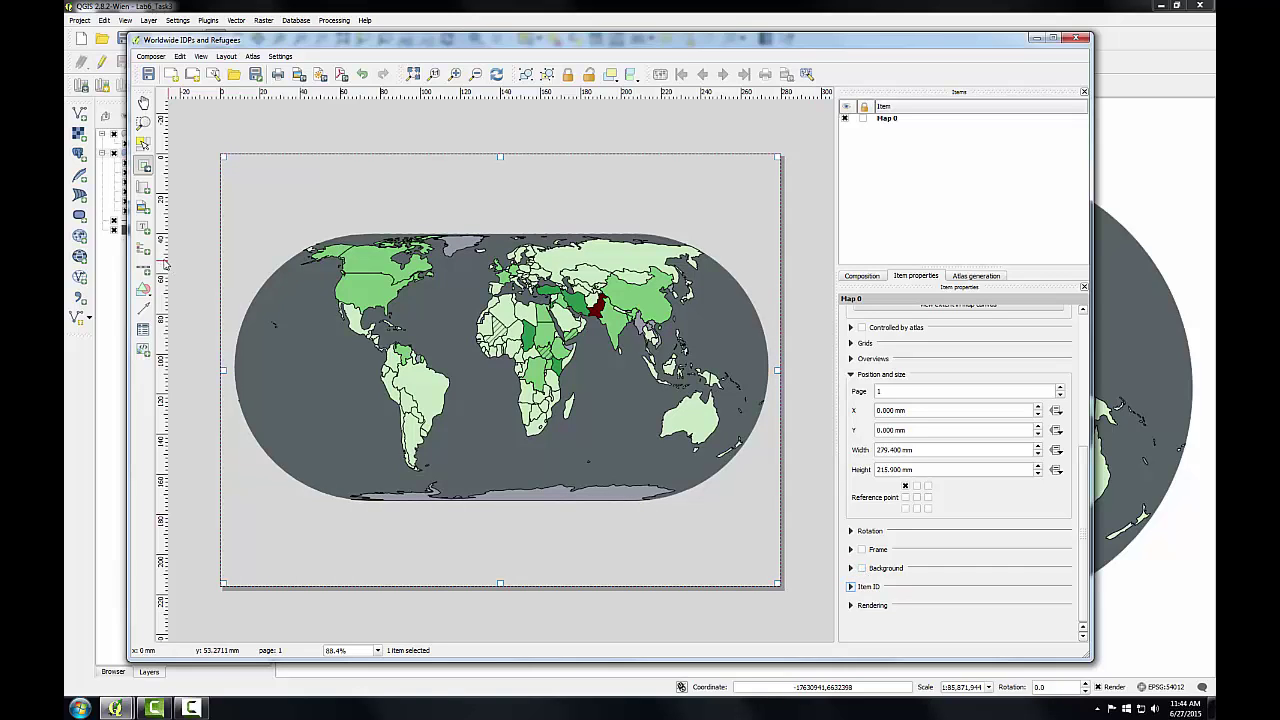
- Add a legend in the lower-left corner, delete its title, and remove its background
left_click(143, 248)
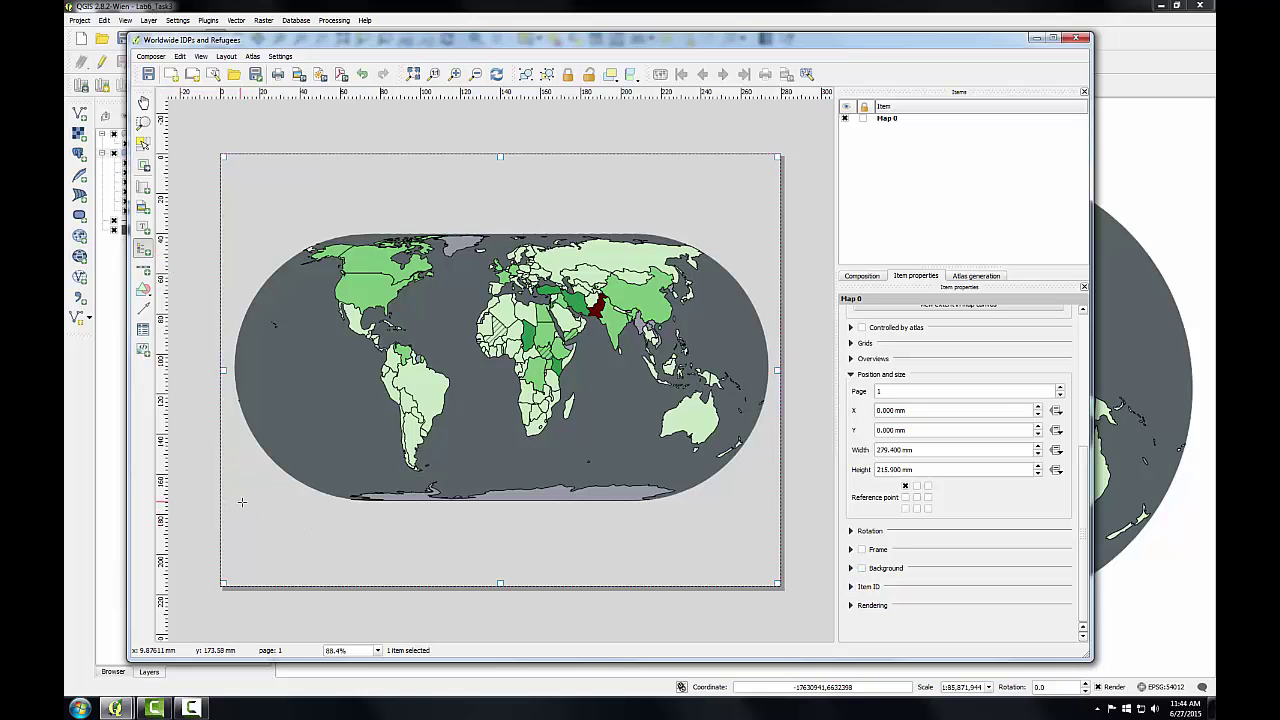
left_click_drag(240, 500, 353, 577)
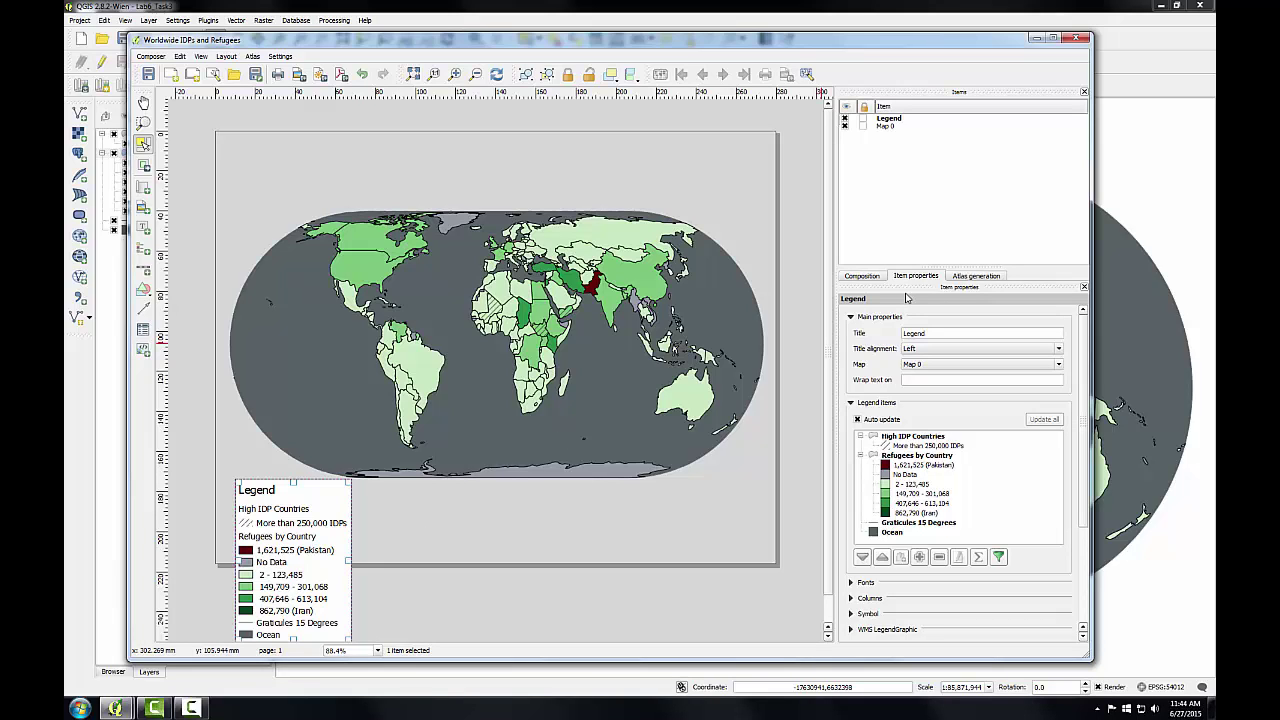
double_click(913, 333)
key("BackSpace")
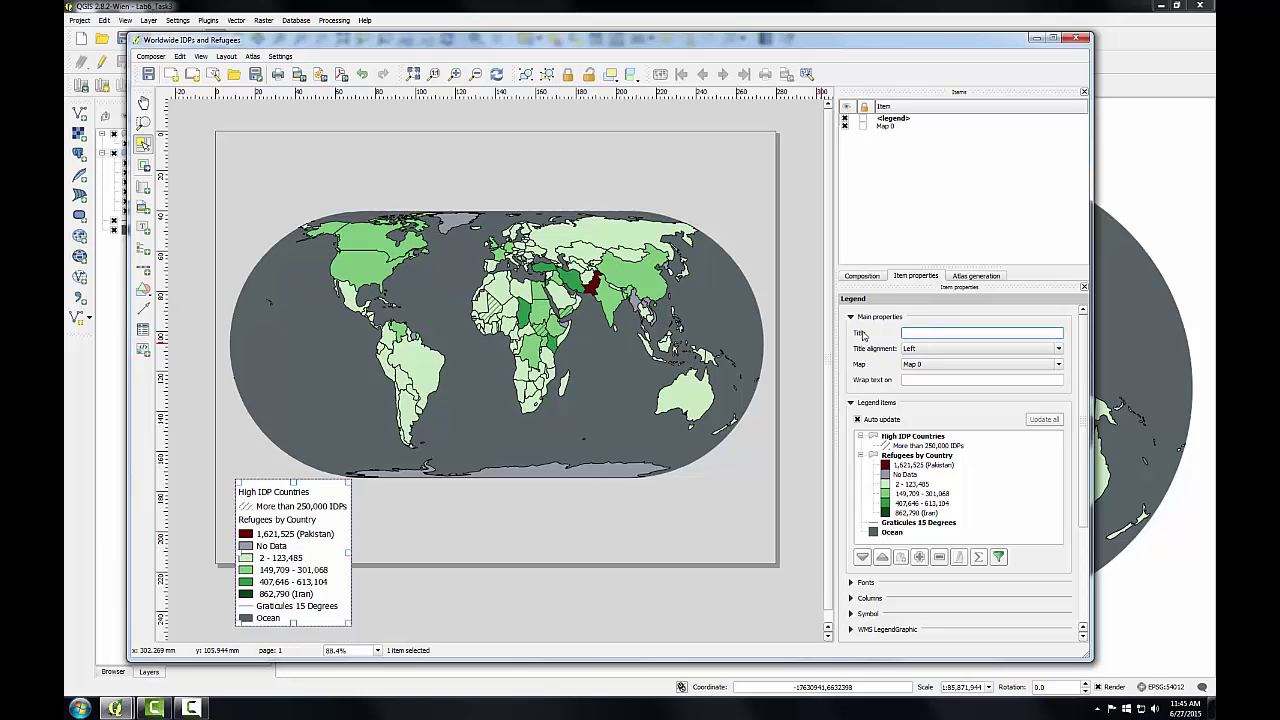
left_click_drag(1086, 440, 1080, 537)
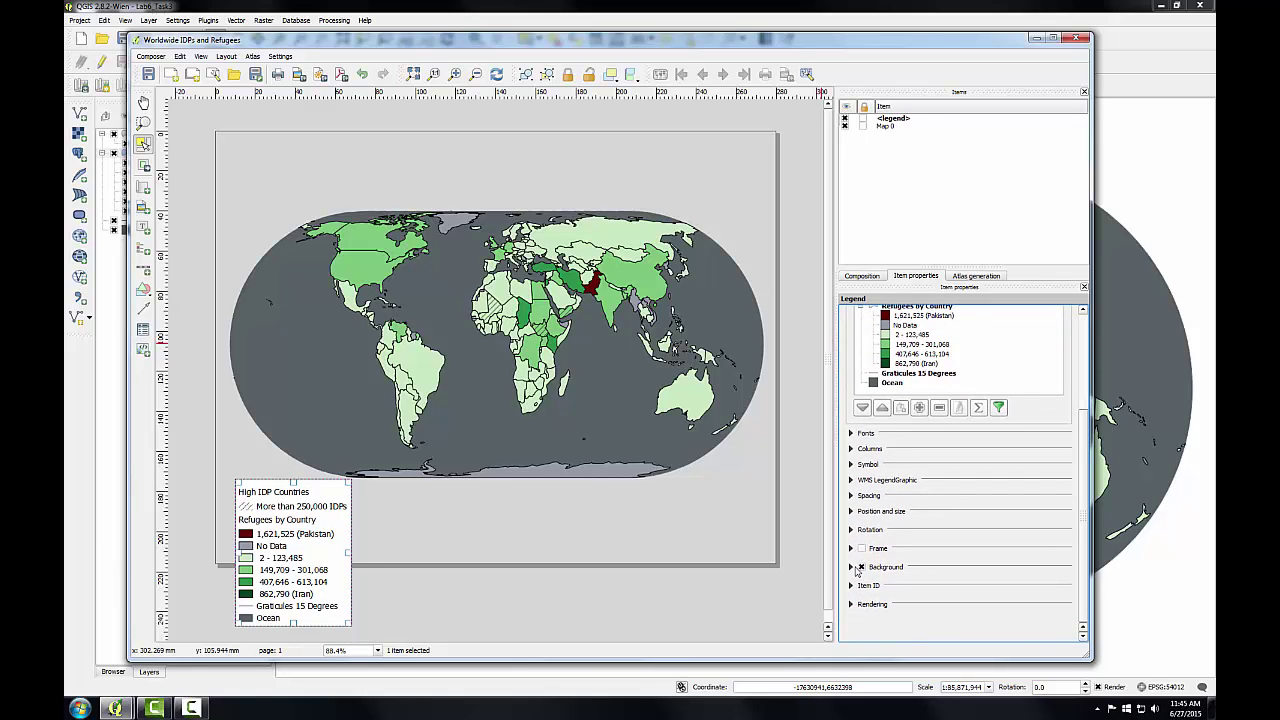
left_click(861, 568)
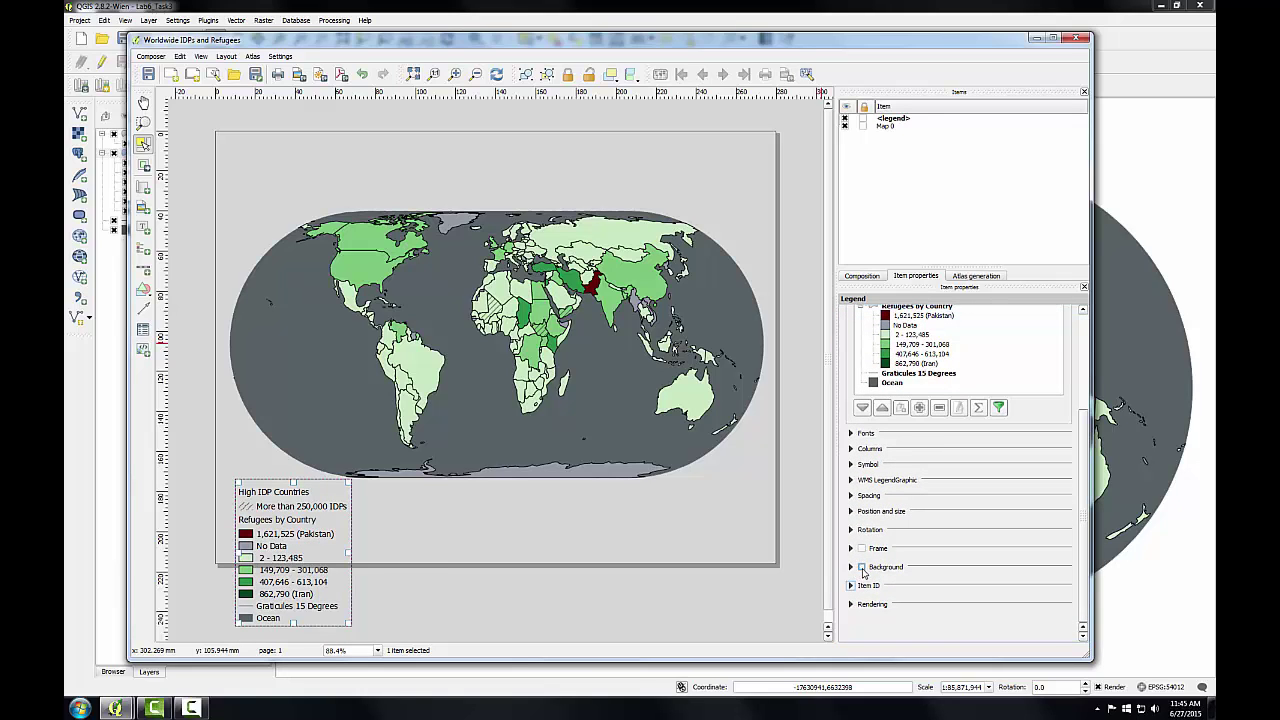
- Set the legend subgroup font to Arial, size 11
left_click(850, 434)
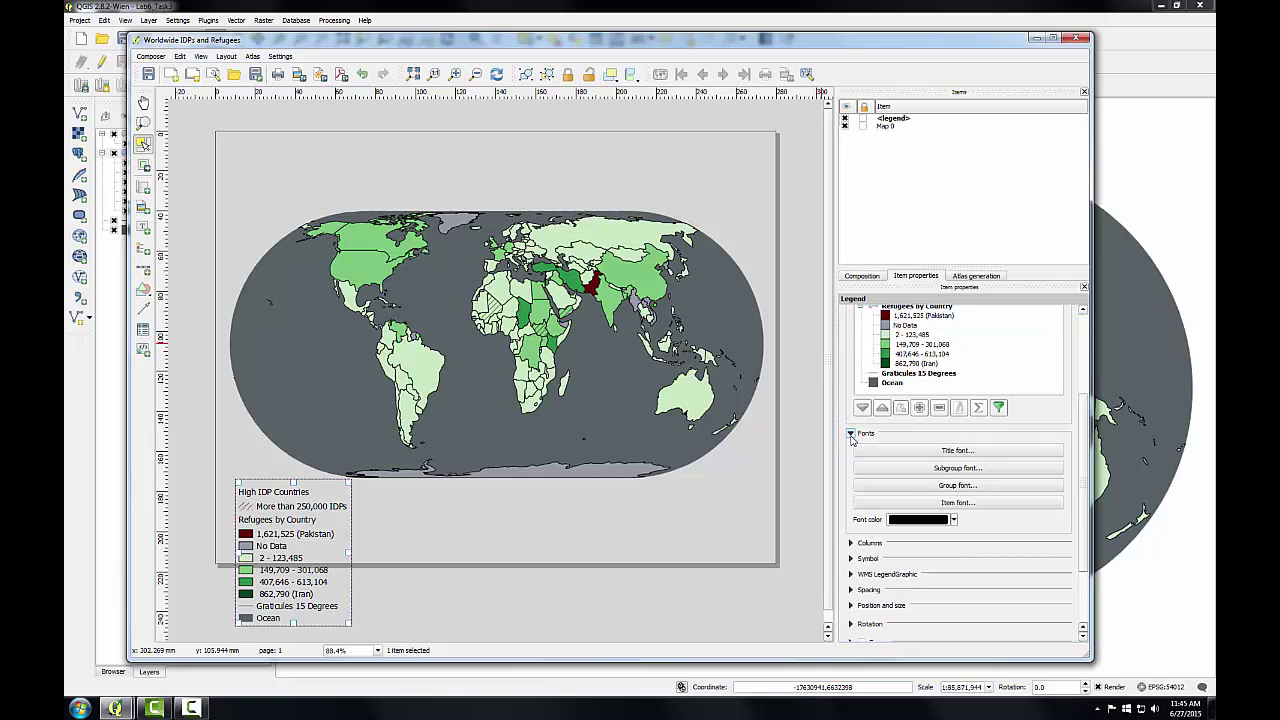
left_click(919, 470)
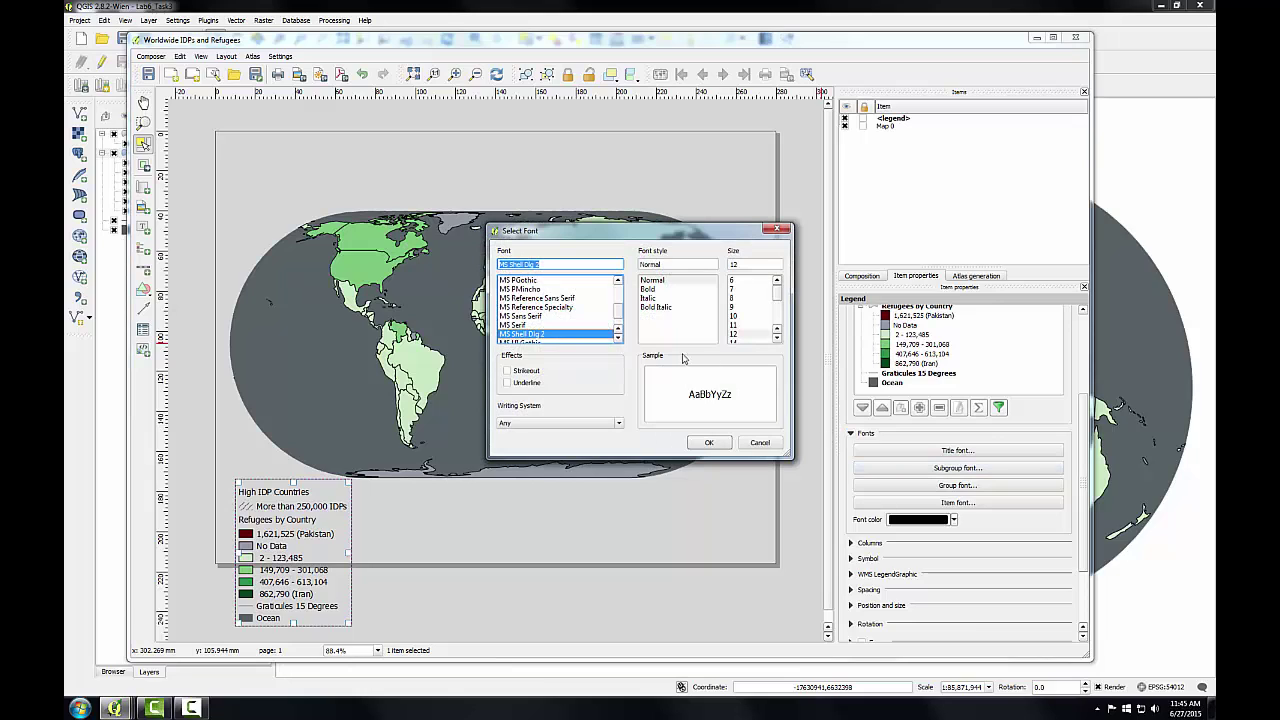
scroll(604, 320, "up", 15)
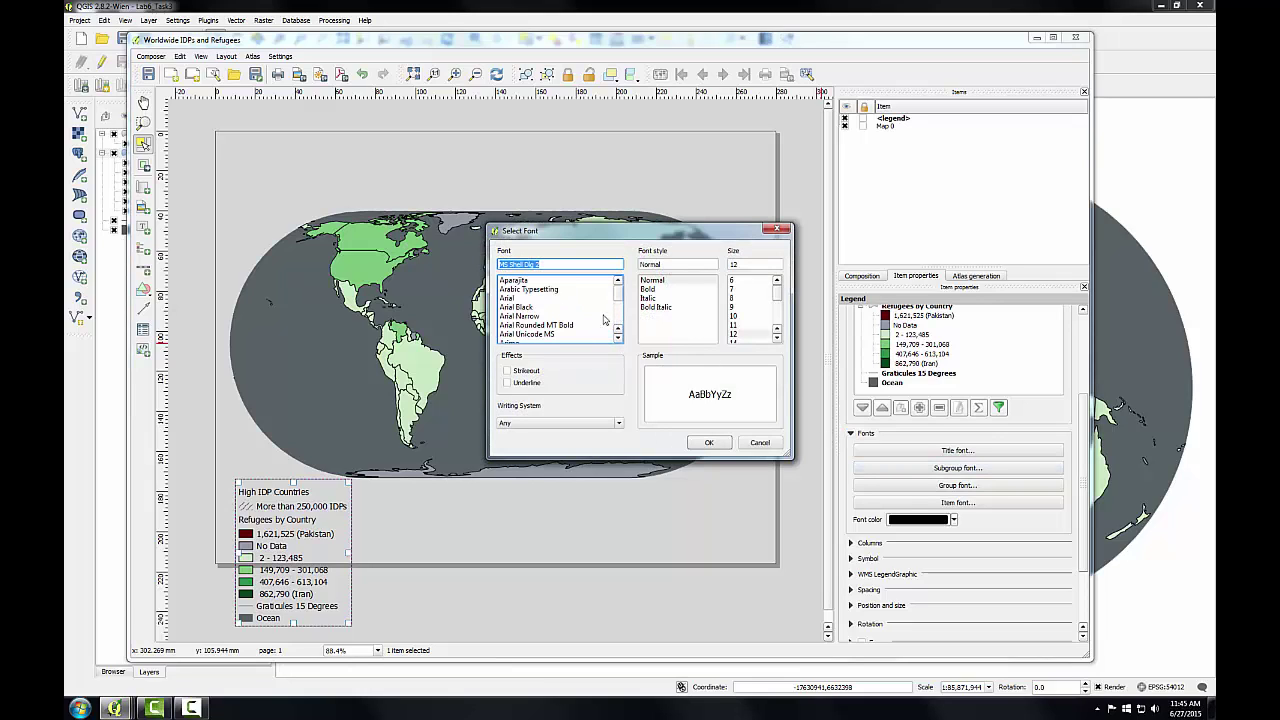
left_click(513, 299)
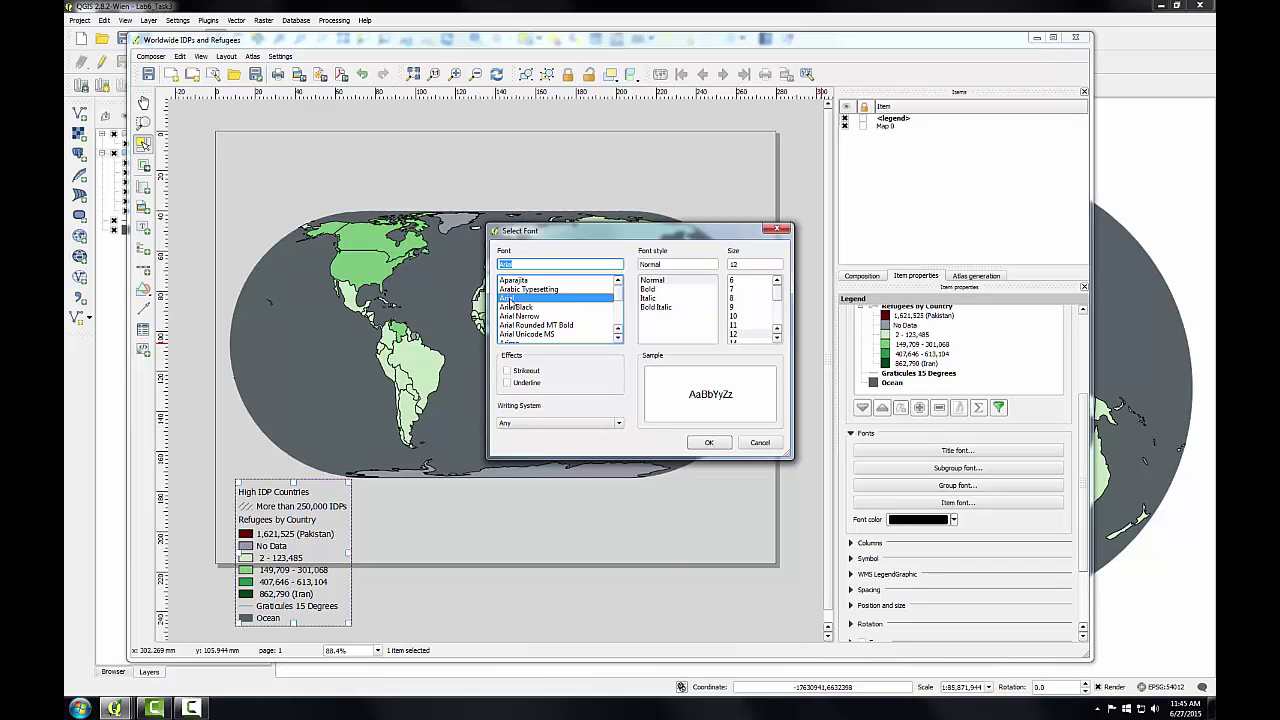
left_click(735, 326)
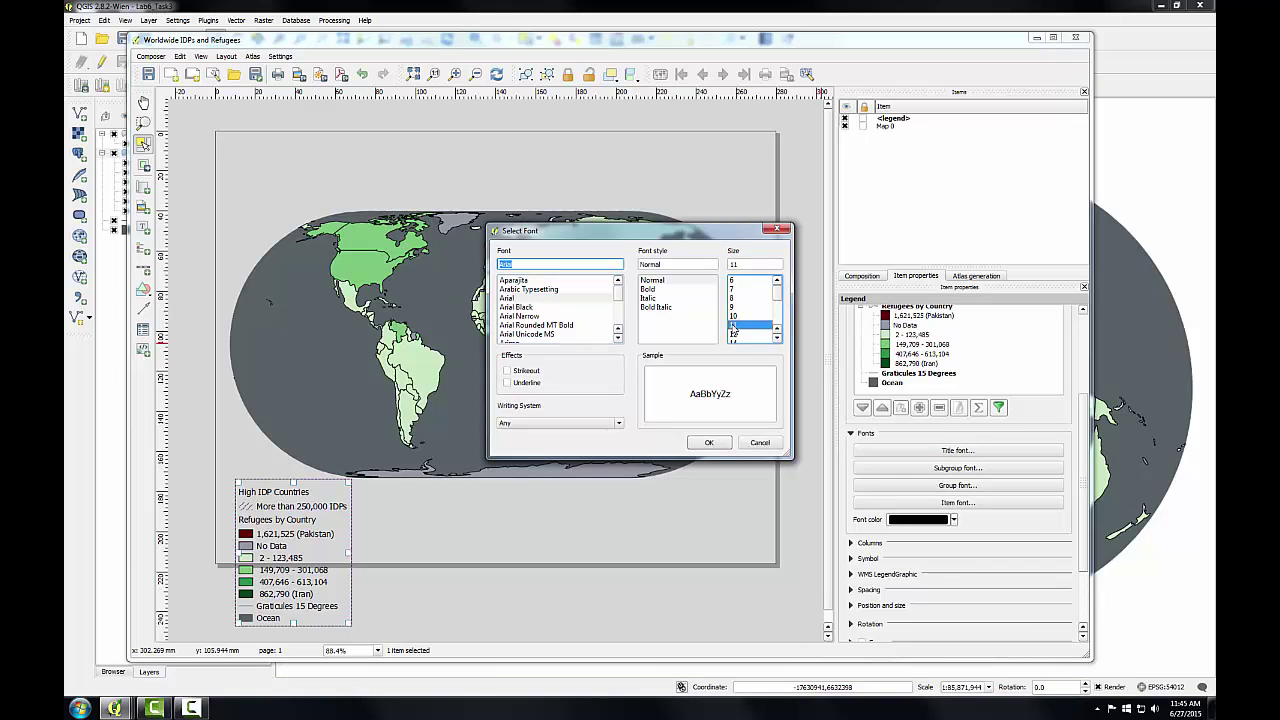
left_click(709, 442)
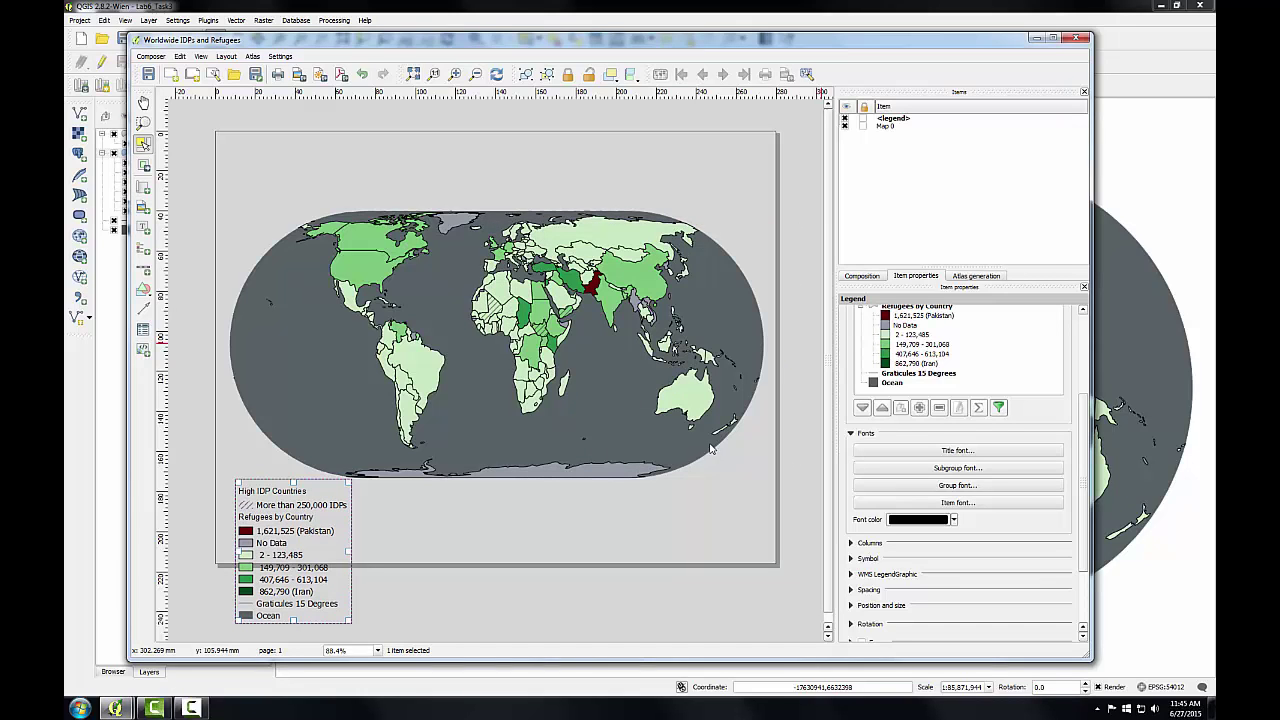
- Set the legend item font to Arial, size 10
left_click(924, 502)
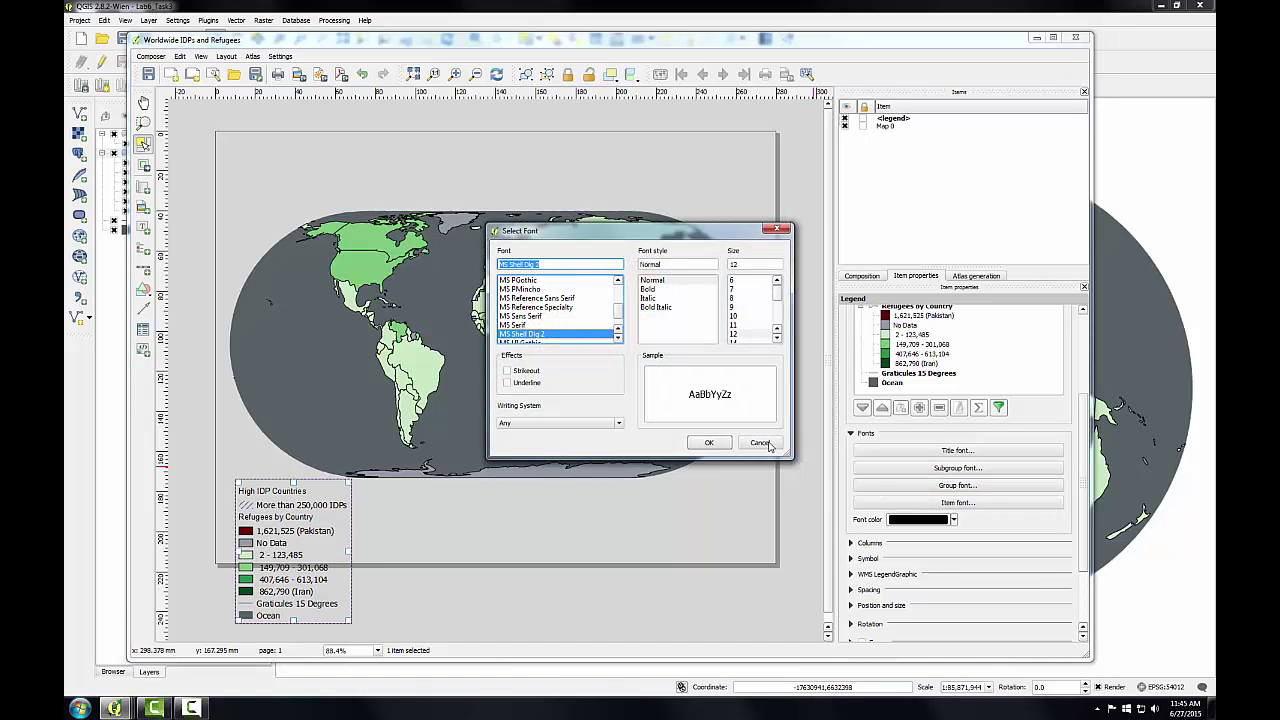
left_click_drag(620, 316, 612, 300)
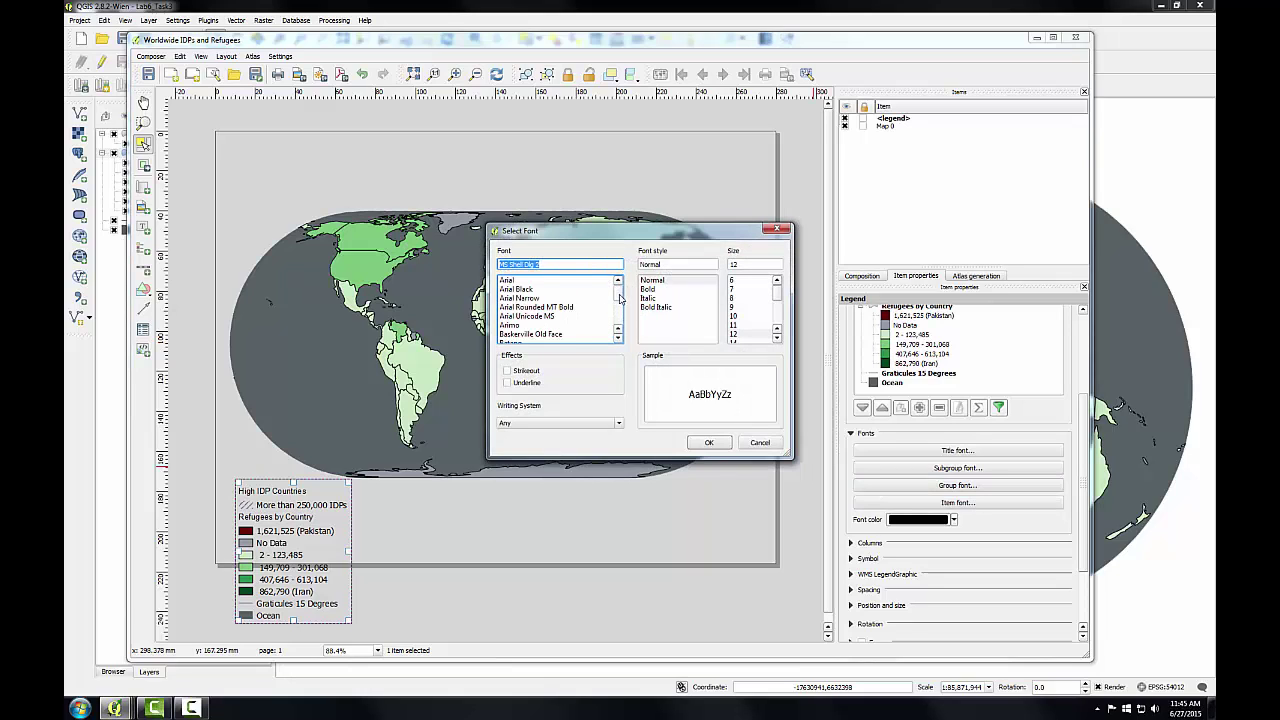
left_click(505, 283)
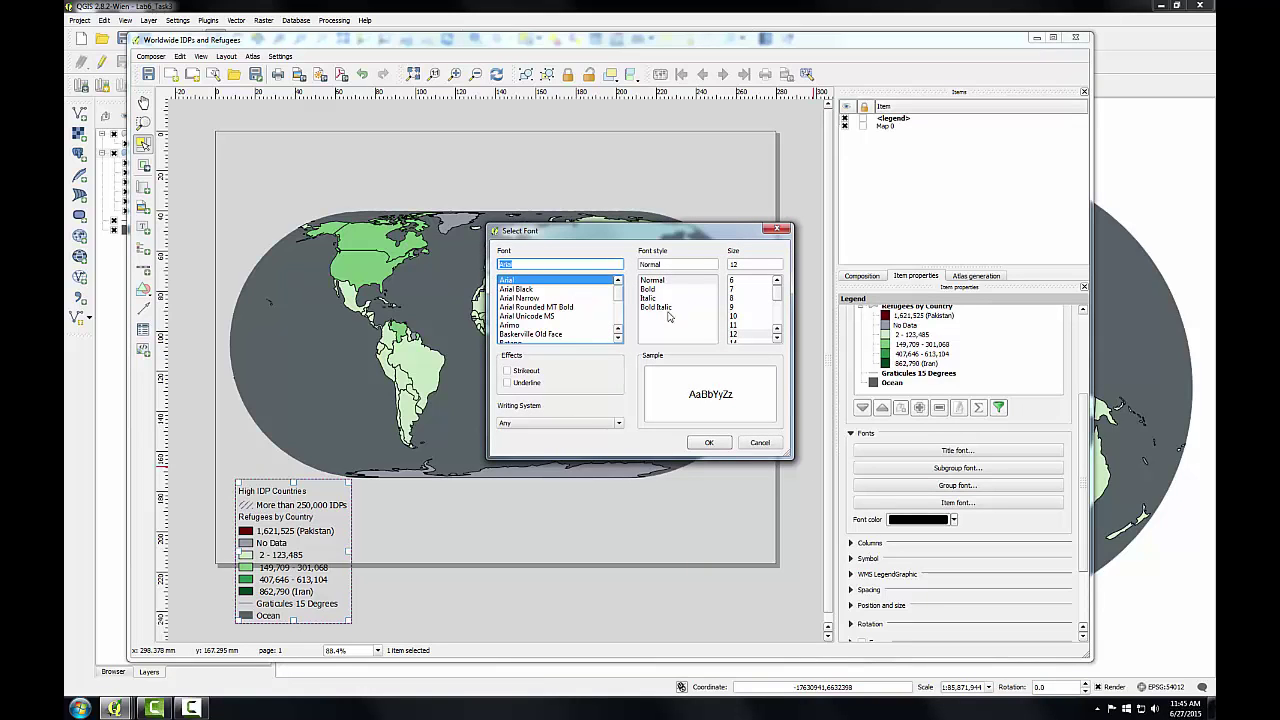
left_click(734, 316)
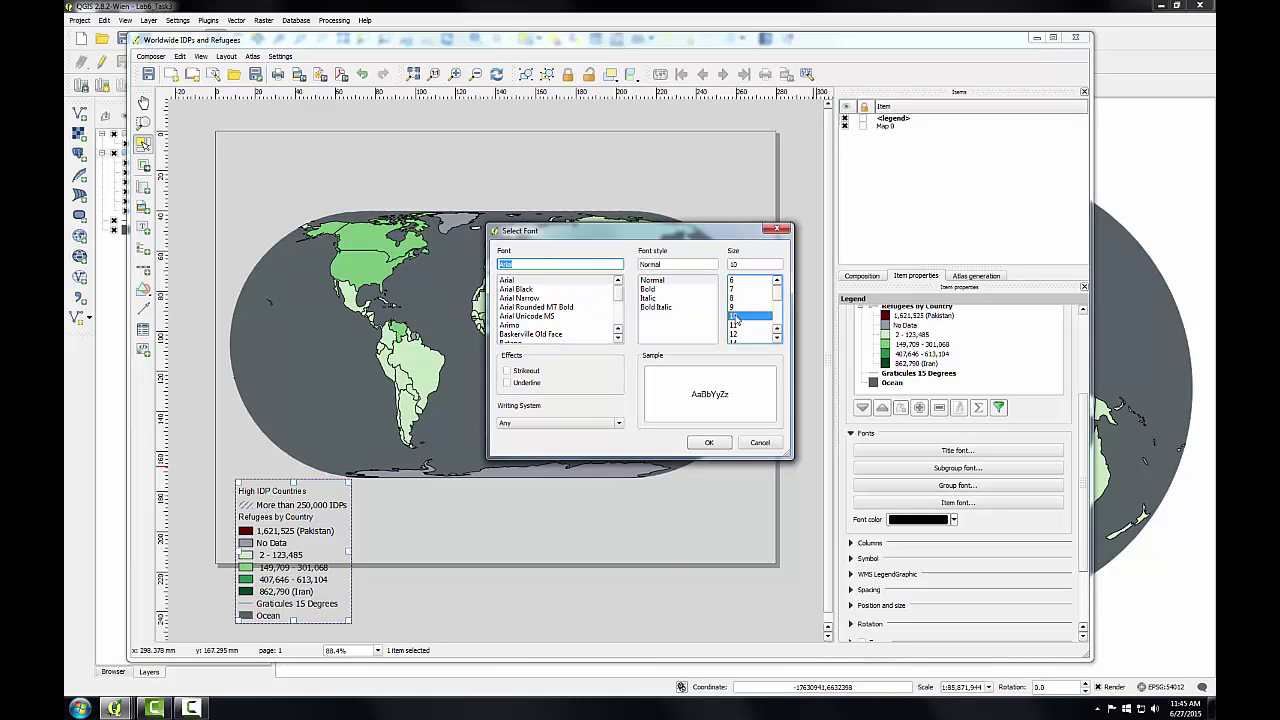
left_click(708, 444)
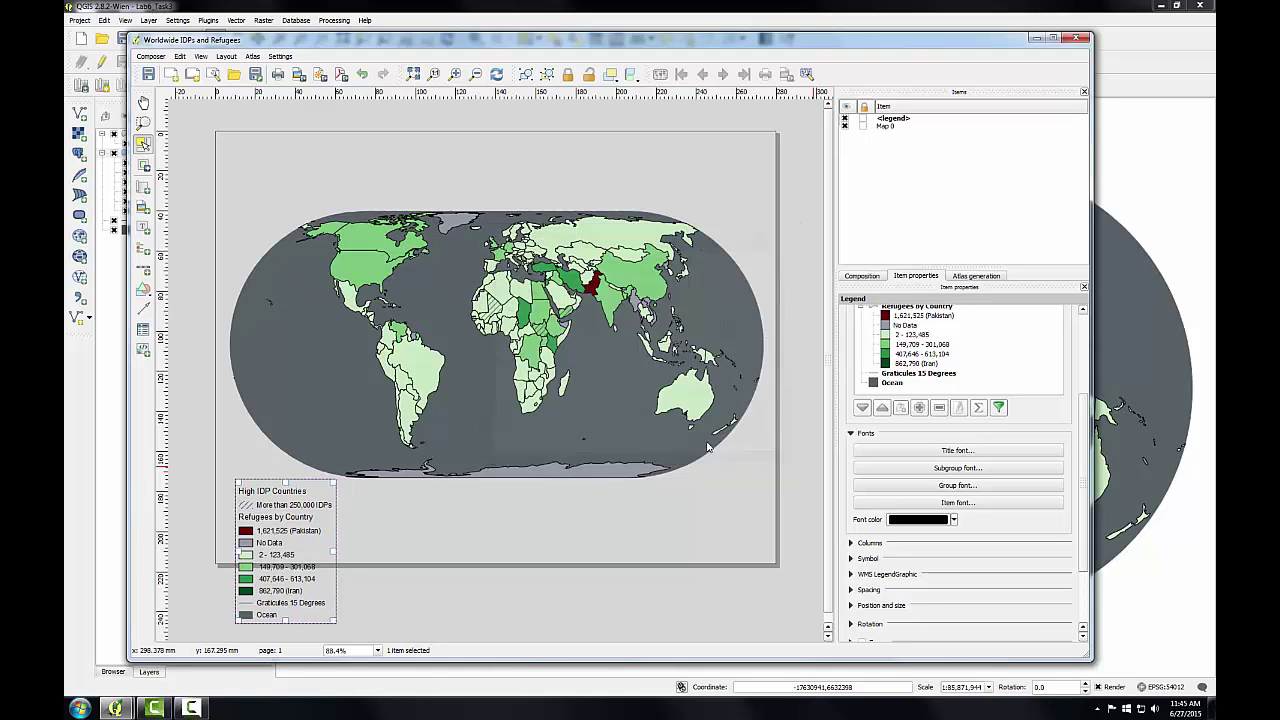
- Set the legend font colour to white by raising V to 100%
left_click(954, 520)
left_click(922, 635)
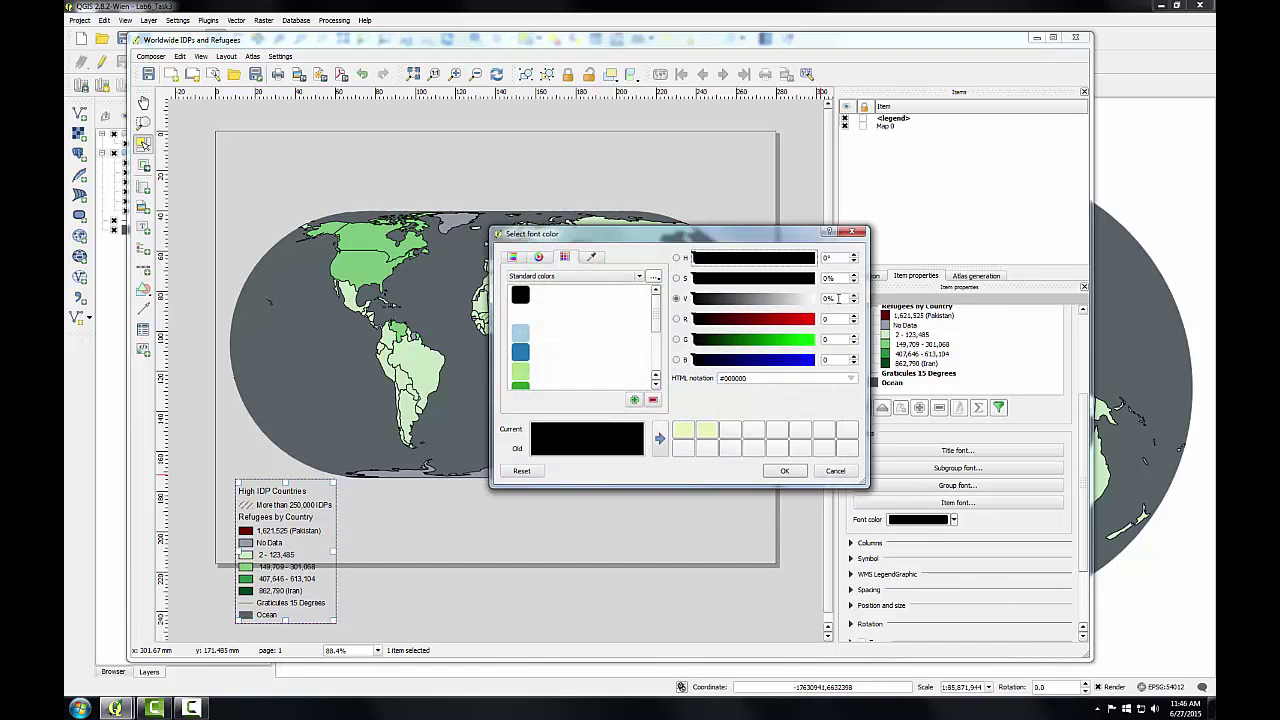
double_click(829, 298)
type("100")
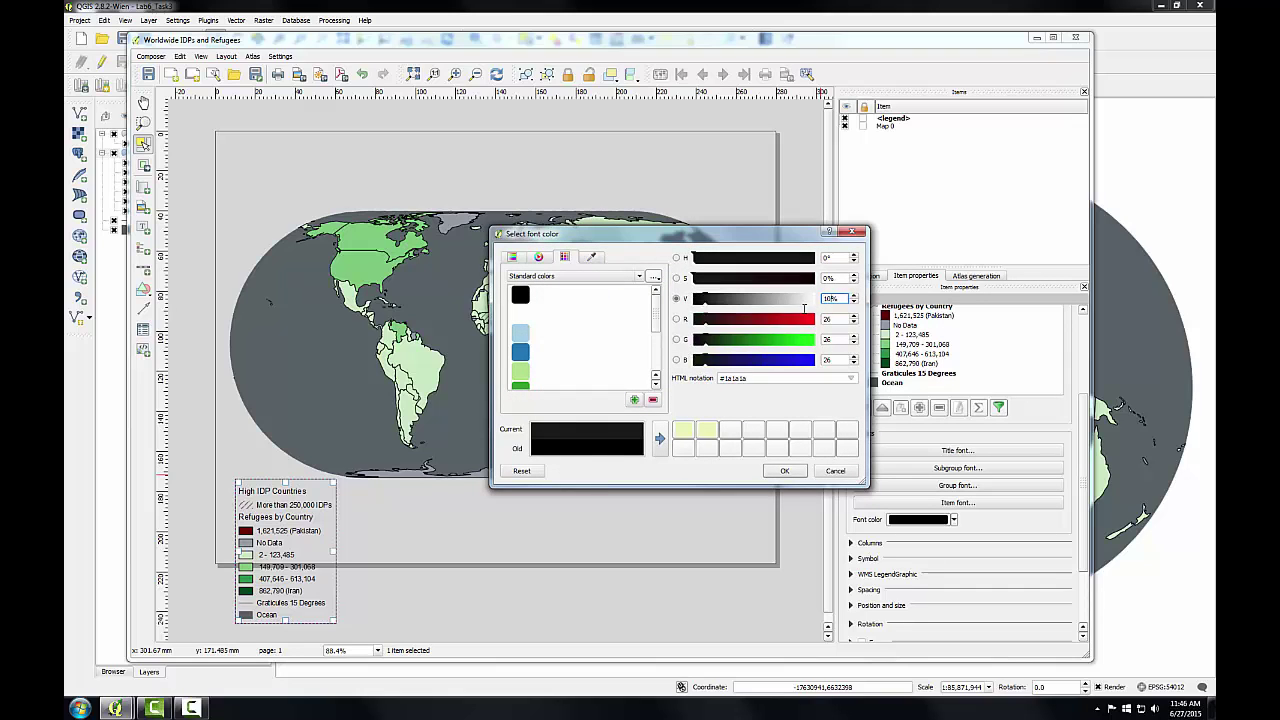
left_click(784, 471)
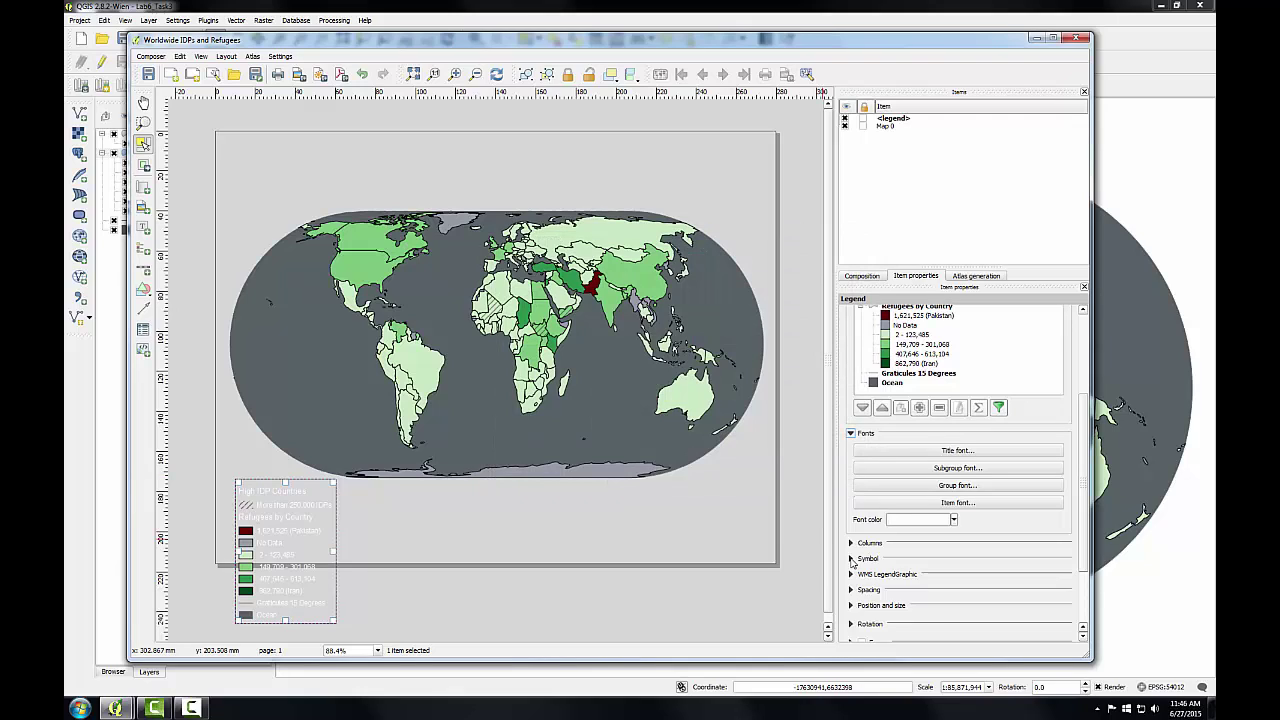
- Reduce the legend symbol width from 7.00 mm to about 5 mm
left_click(851, 559)
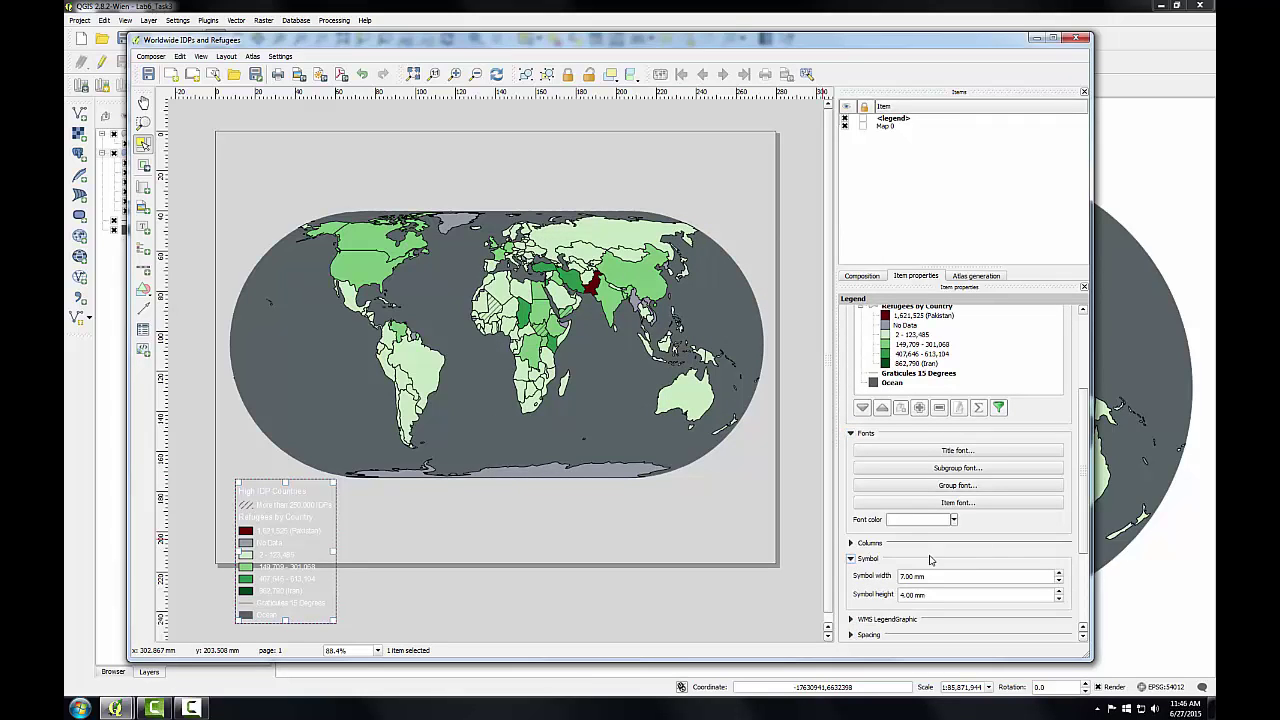
left_click(1058, 580)
left_click(1058, 580)
left_click(1058, 580)
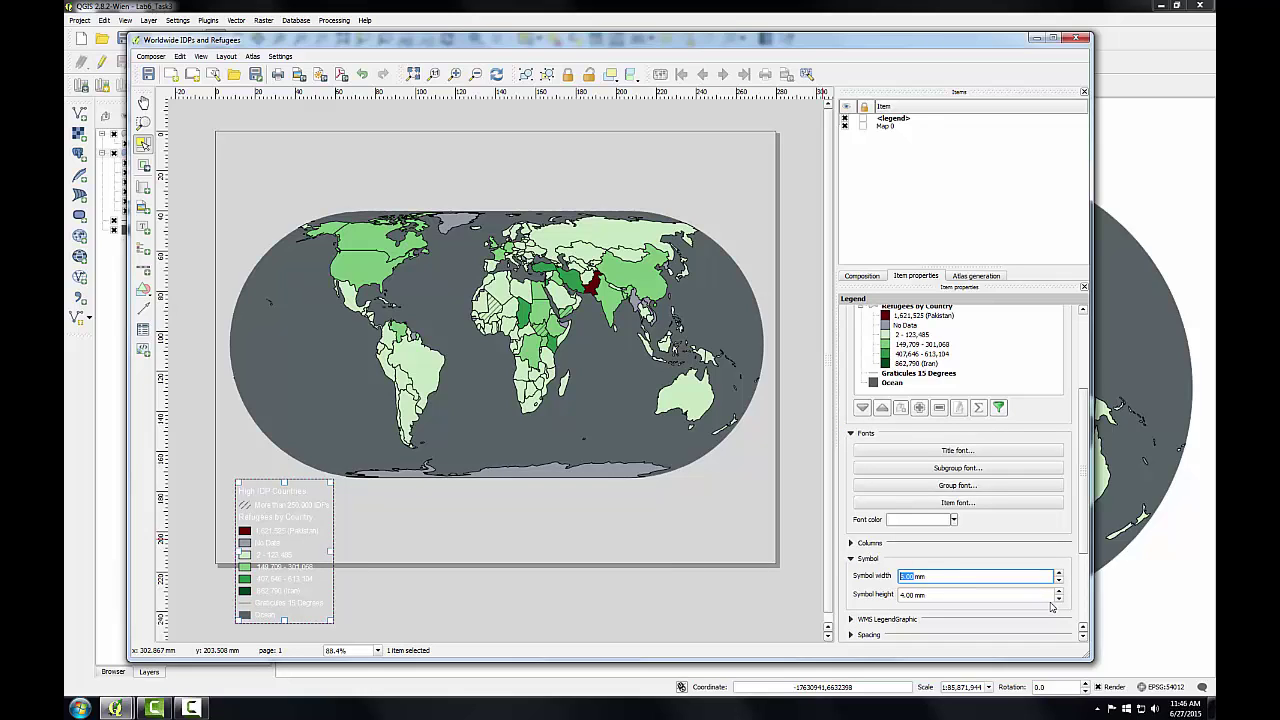
scroll(1083, 551, "up", 3)
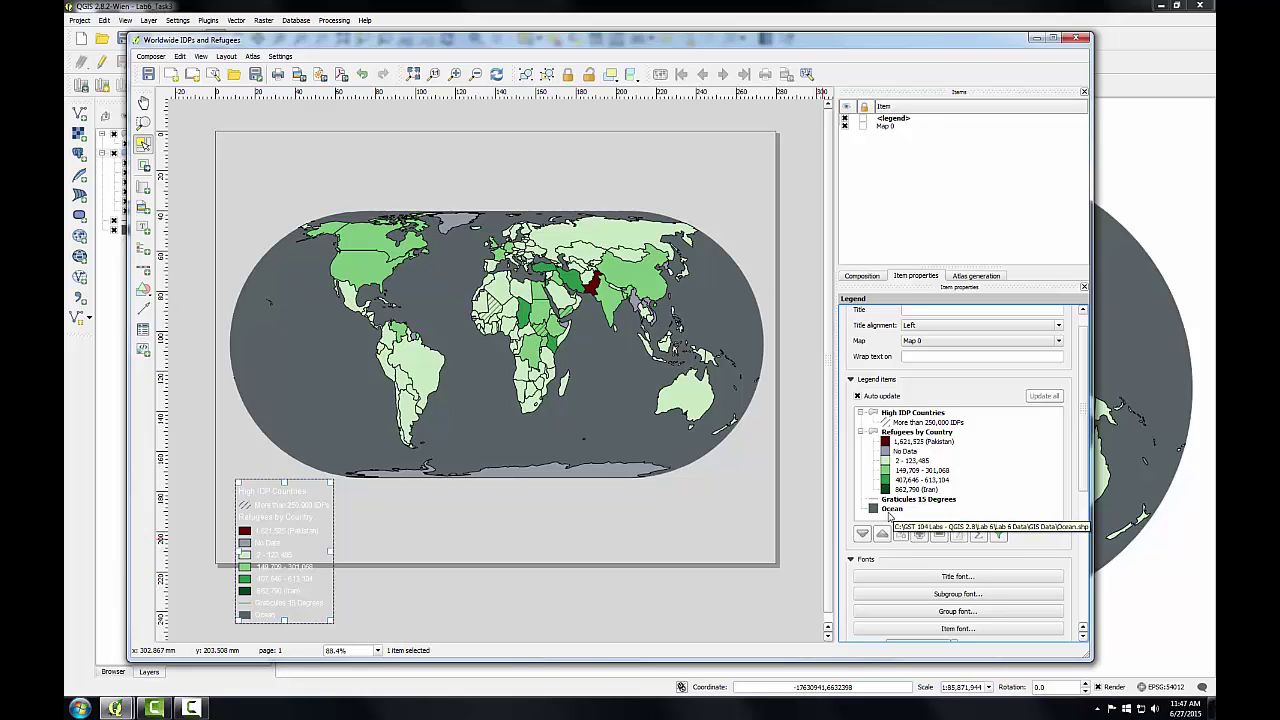
- Turn off legend auto update and remove the Graticules 15 Degrees and Ocean entries
left_click(876, 397)
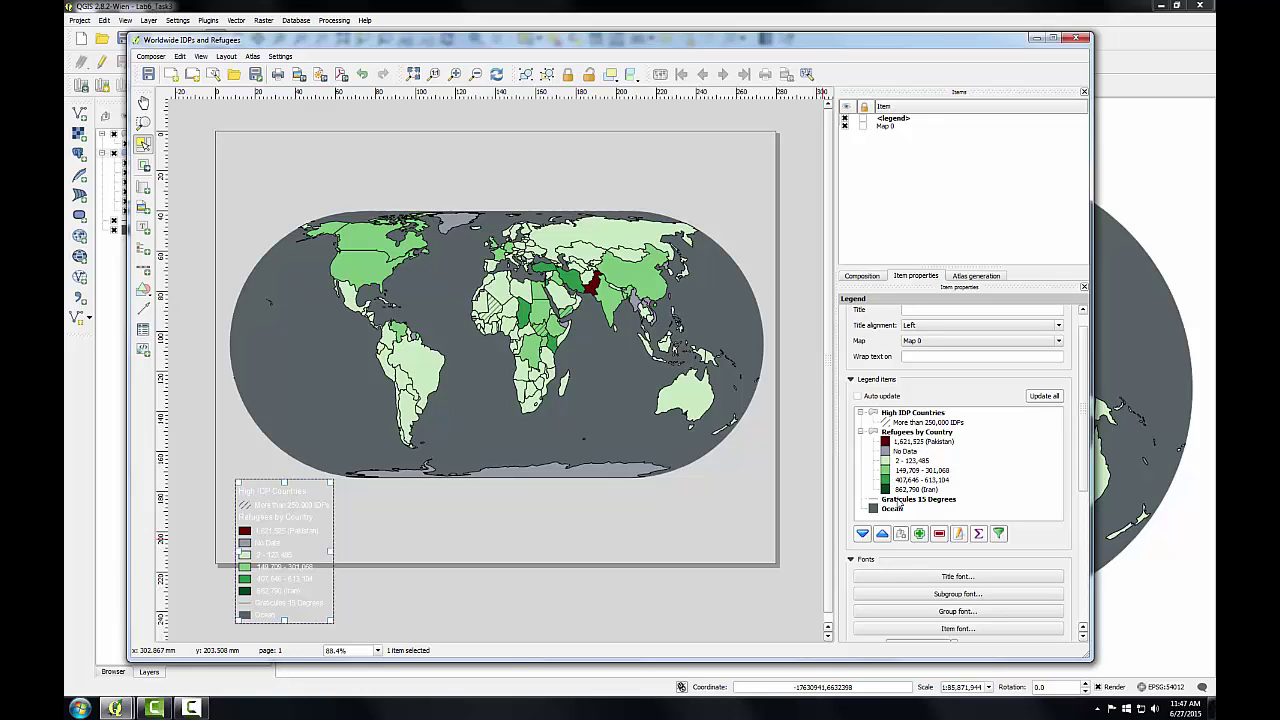
left_click(901, 501)
left_click(940, 535)
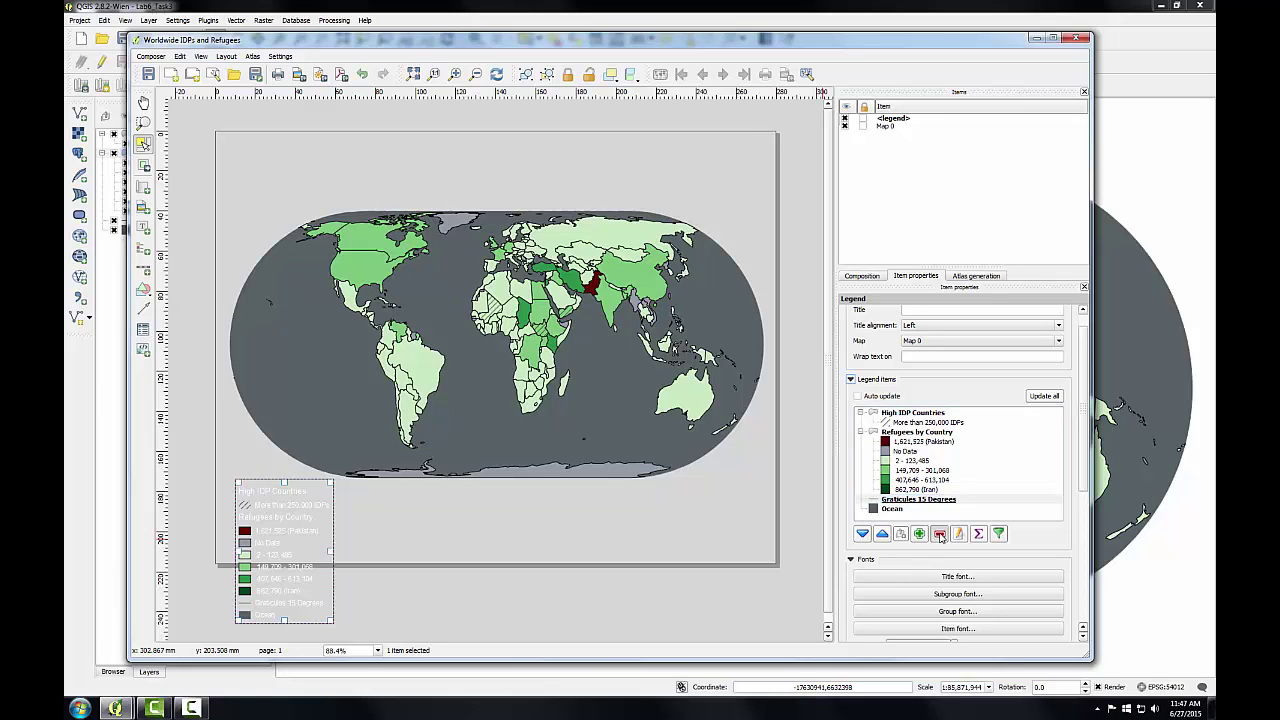
left_click(894, 503)
left_click(940, 535)
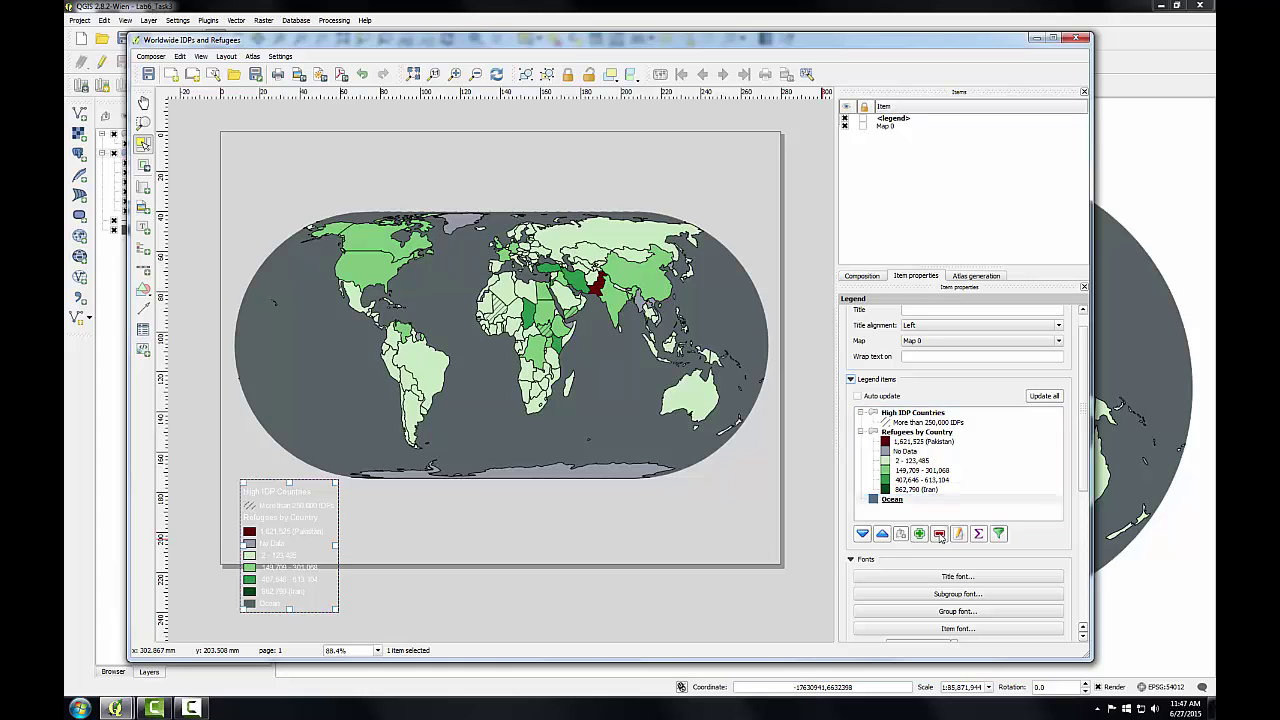
- Rename the Refugees by Country group to 'UNHCR Assisted Refugees'
left_click(938, 435)
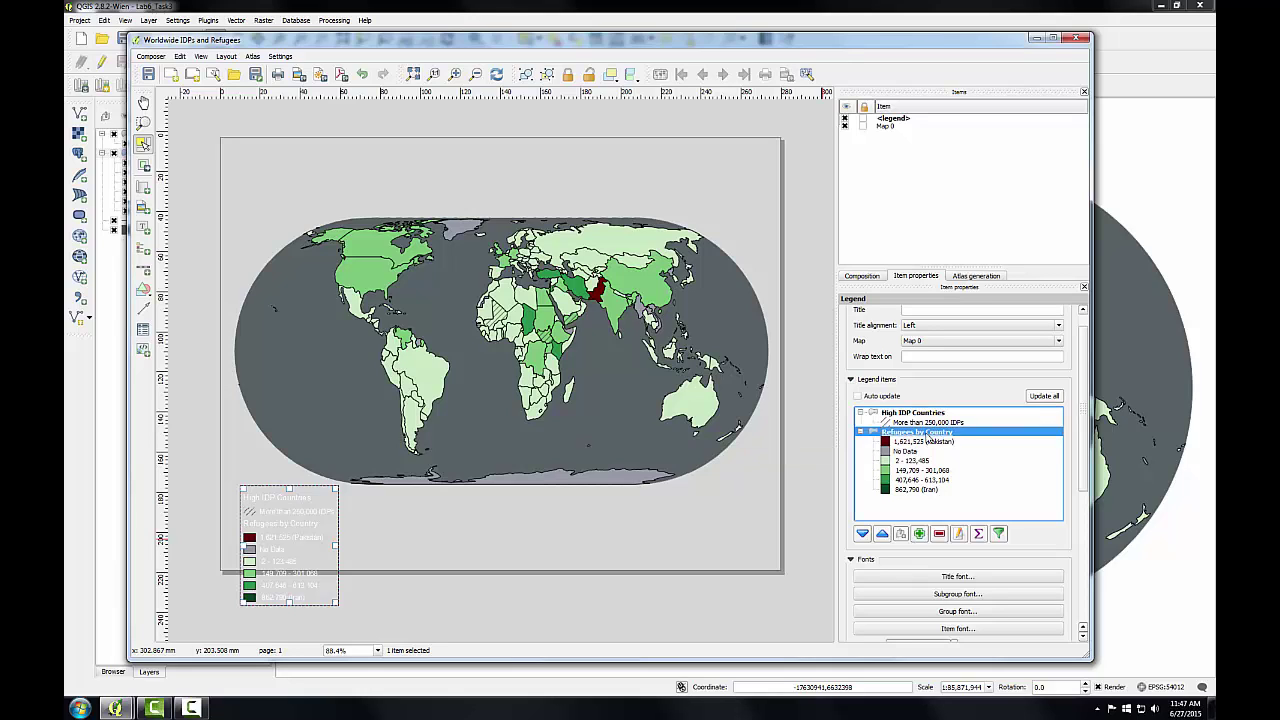
left_click(958, 535)
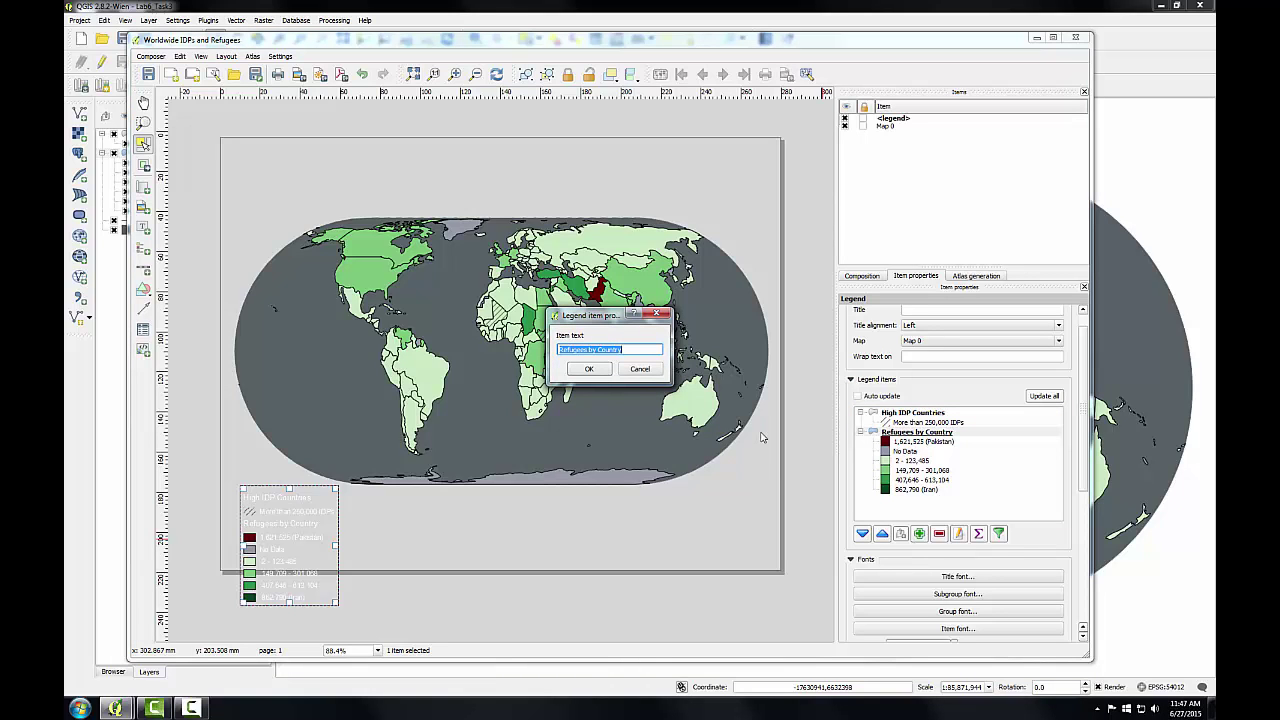
type("U")
type("NHCR Assisted Refugees")
- Confirm the new group name and move the No Data class to the bottom
left_click(589, 369)
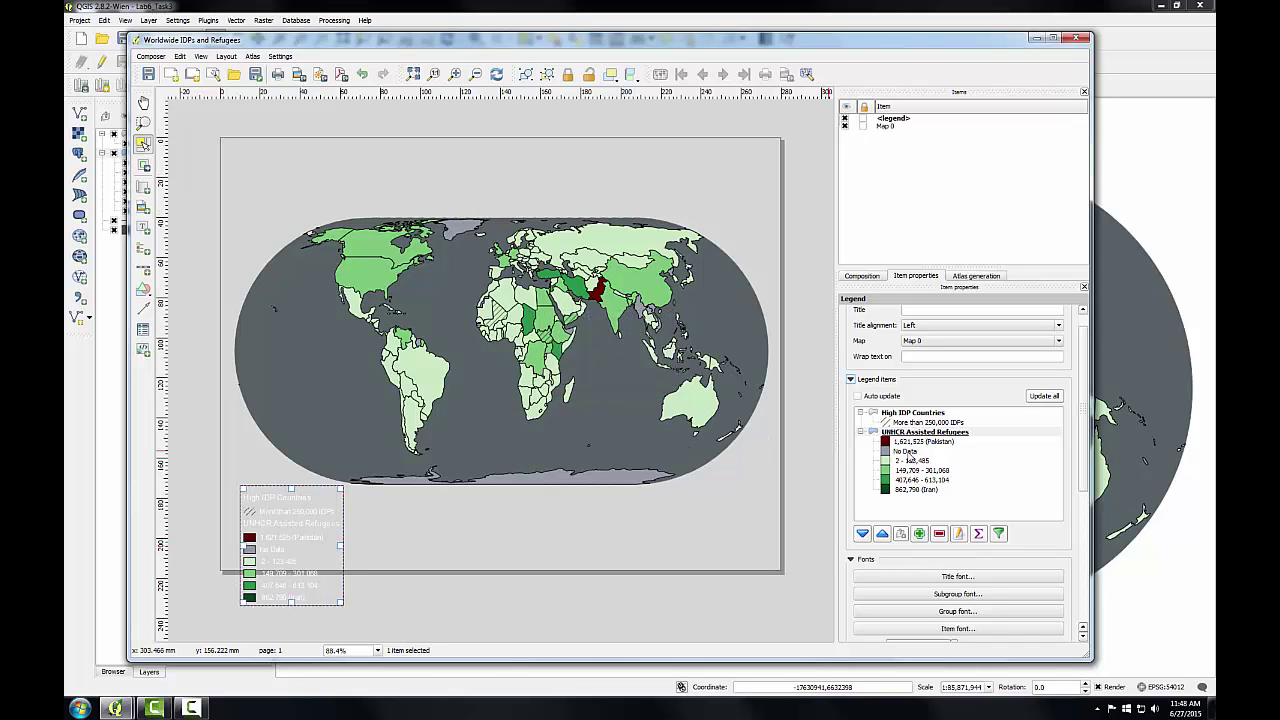
left_click(905, 451)
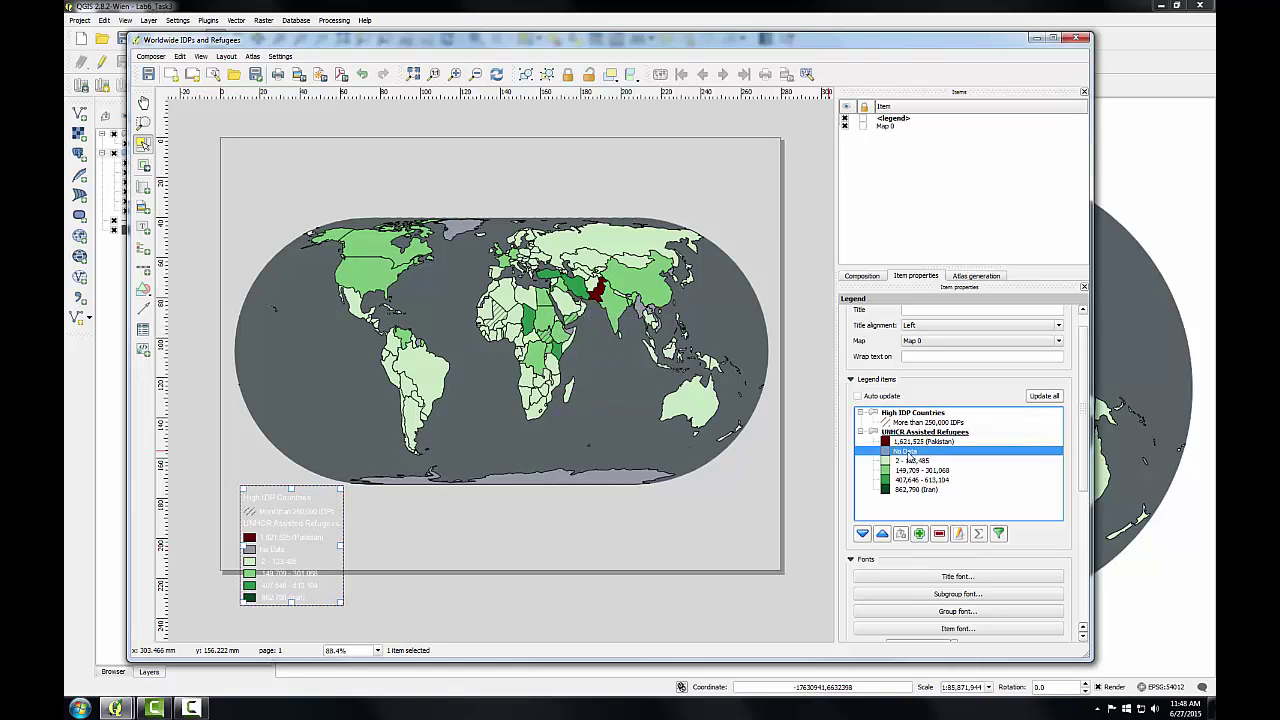
left_click(862, 535)
left_click(862, 535)
left_click(862, 535)
left_click(862, 535)
- Move the 1,621,525 (Pakistan) class down below 862,790 (Iran)
left_click(931, 443)
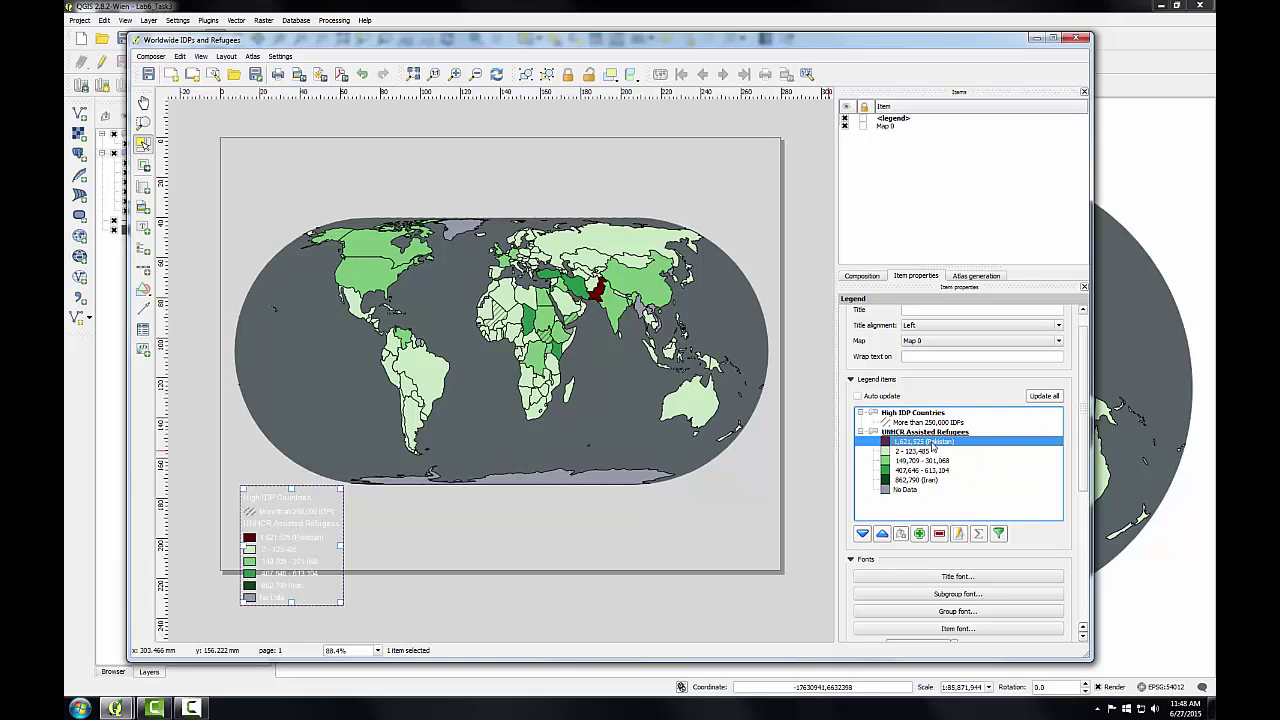
left_click(862, 535)
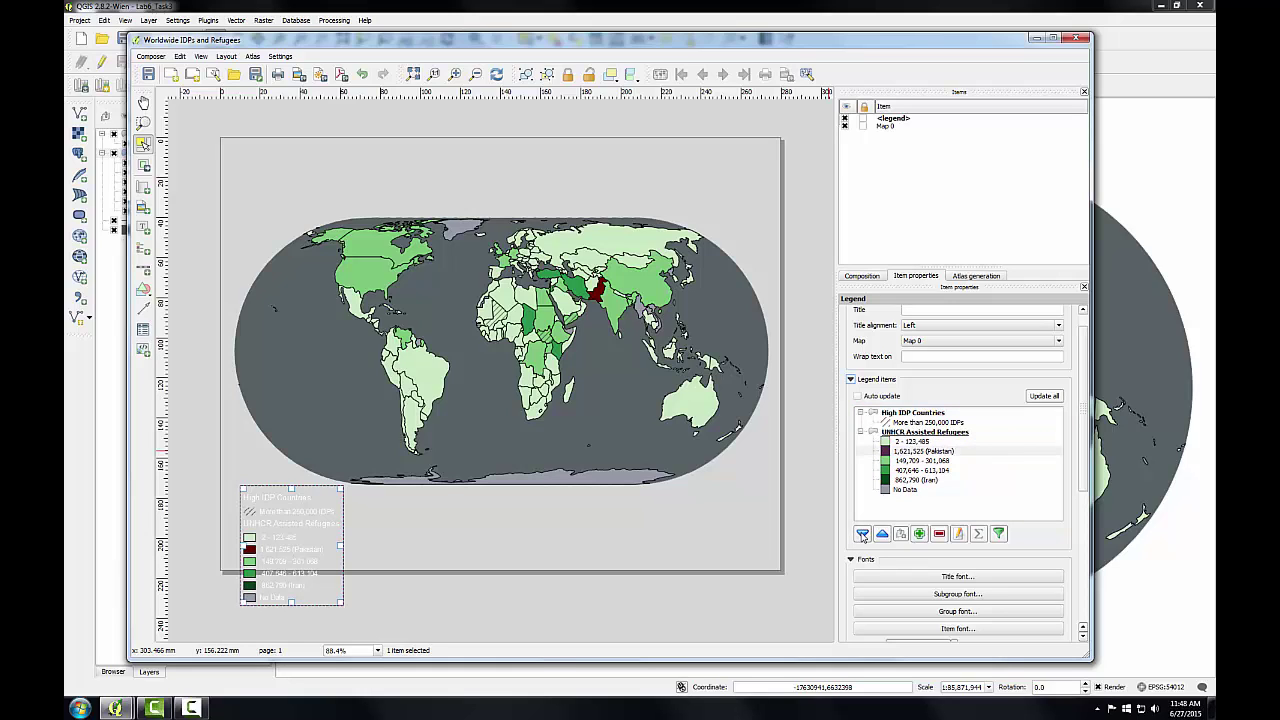
left_click(862, 535)
left_click(862, 535)
left_click(862, 535)
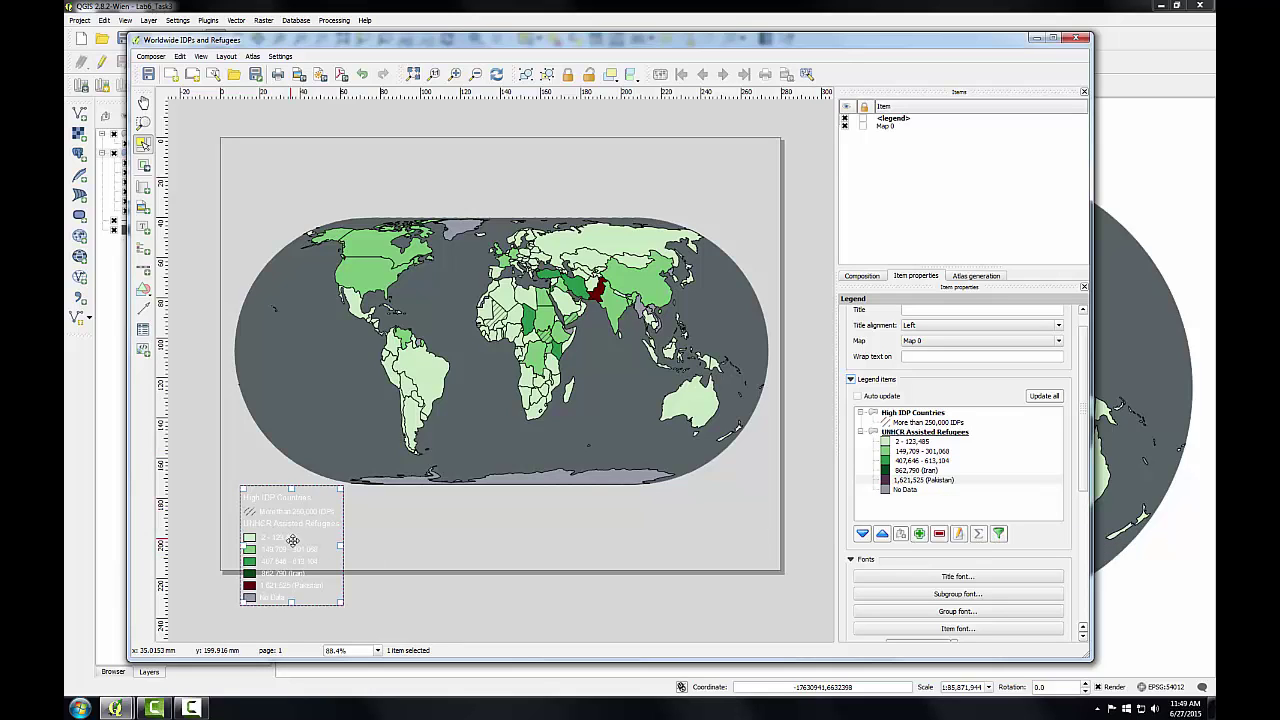
- Drag the legend onto the Pacific beside South America and deselect it
left_click_drag(292, 540, 323, 376)
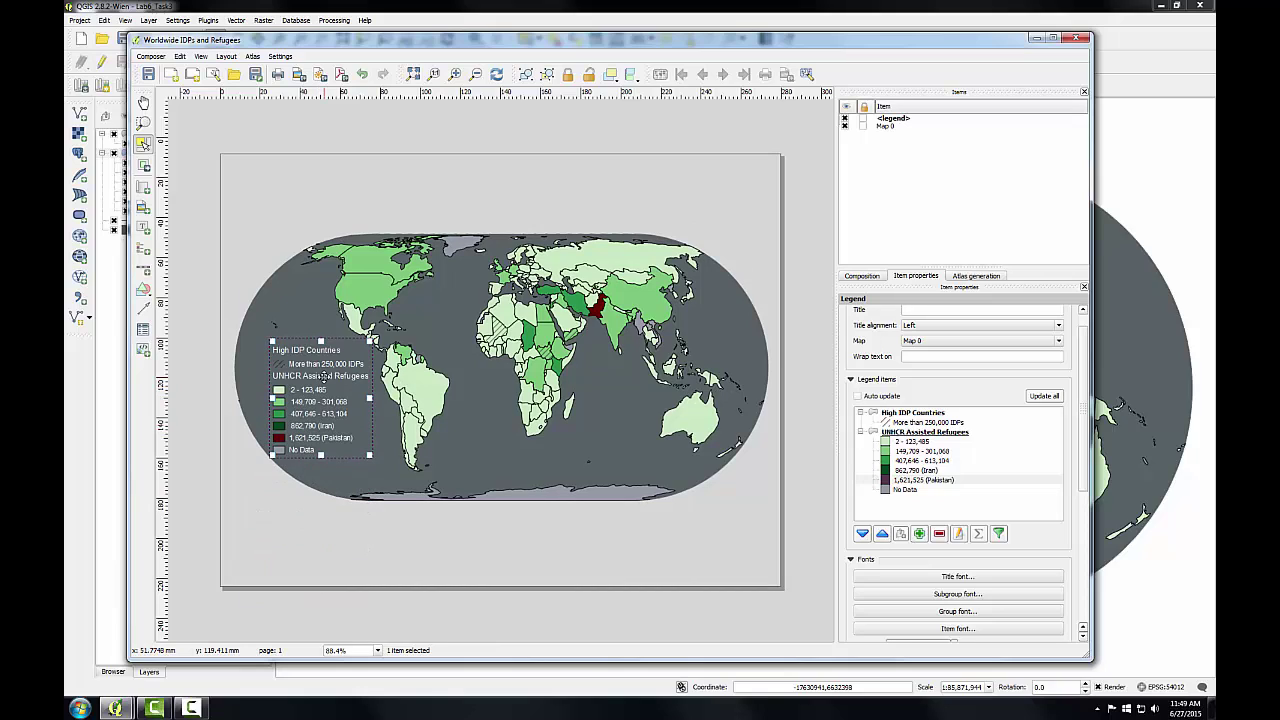
left_click(378, 605)
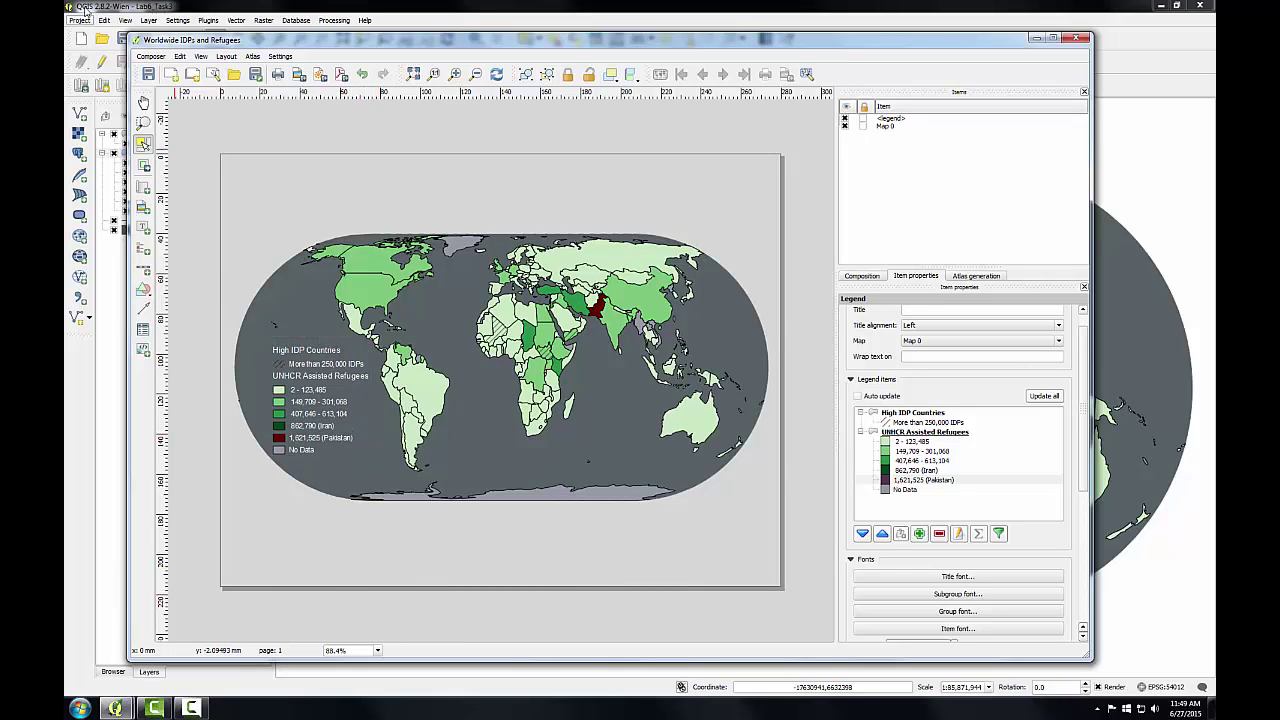
- Export the layout as PDF 'WorldwideRefugeesandIDPPopulation' into Lab 6 > Lab 6 Data
left_click(151, 56)
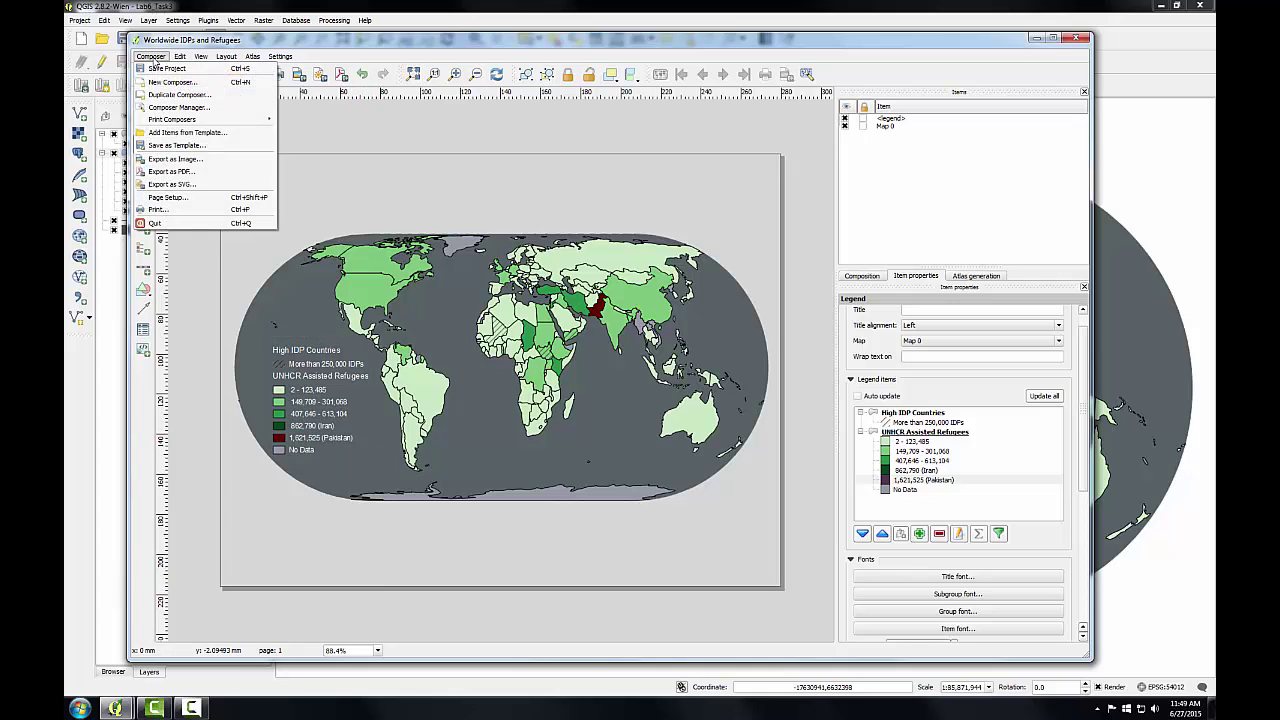
left_click(170, 171)
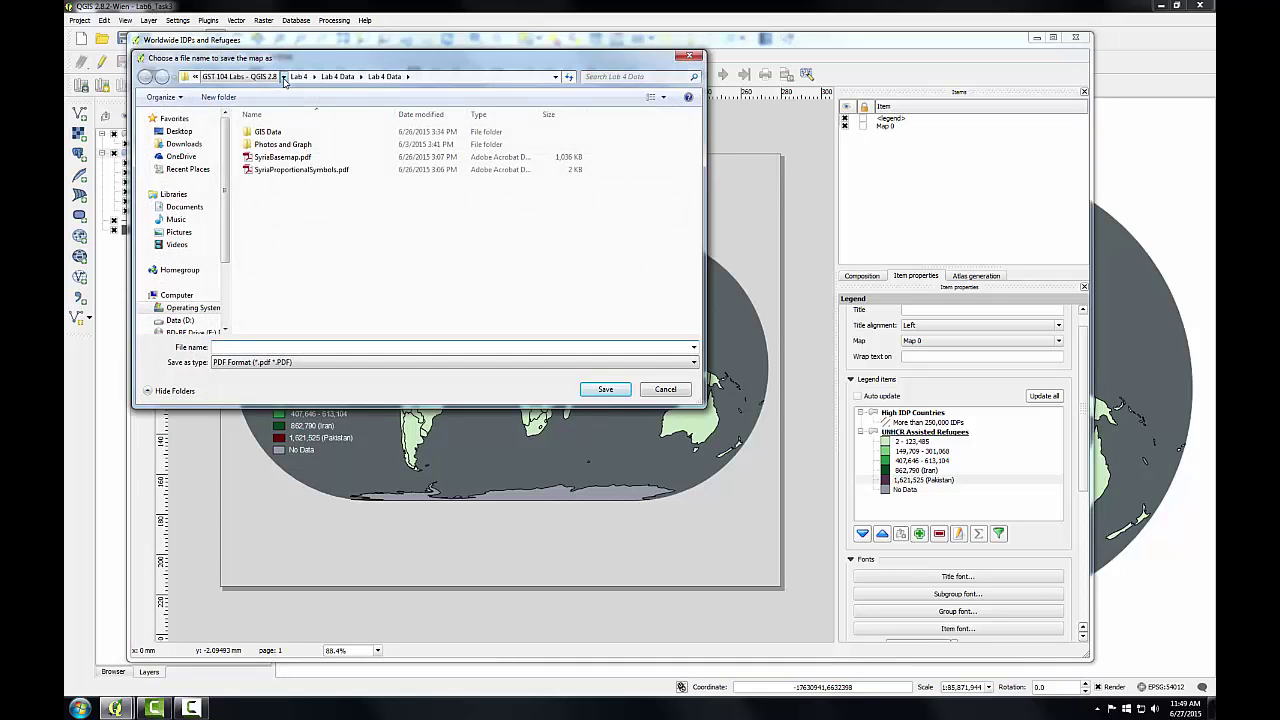
left_click(287, 76)
left_click(302, 153)
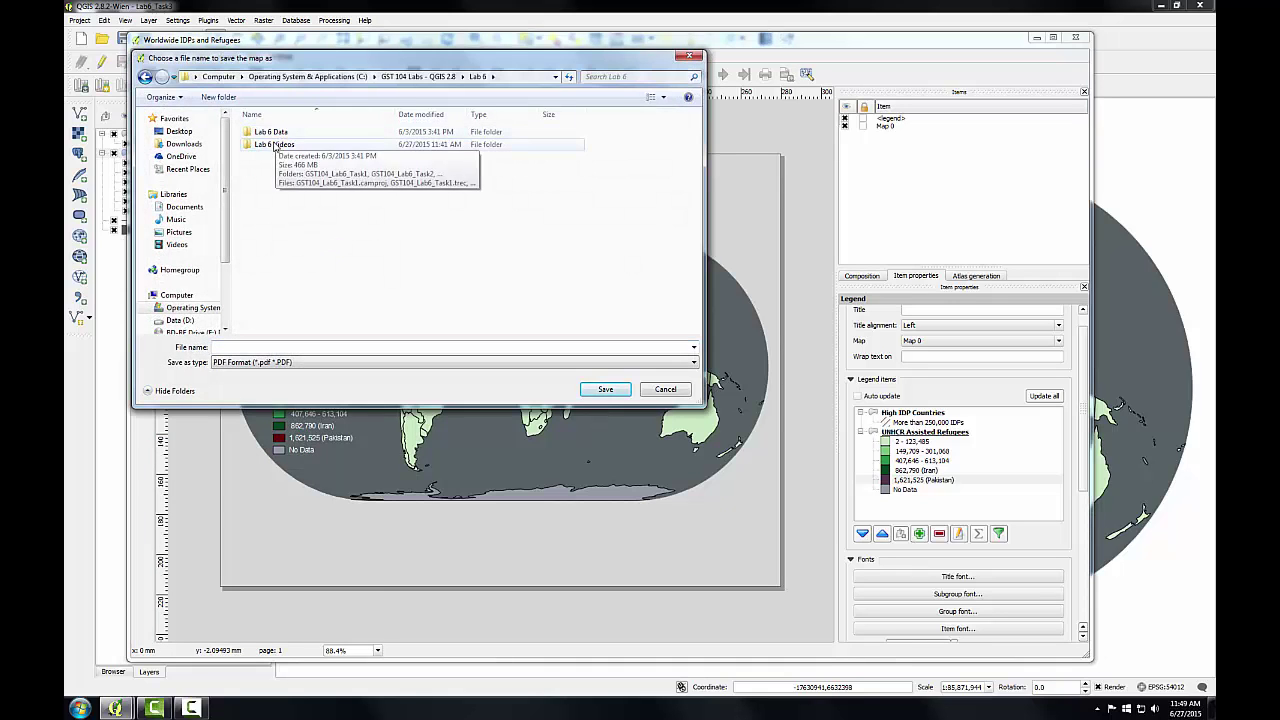
double_click(275, 132)
left_click(268, 346)
type("WorldwideRefugees")
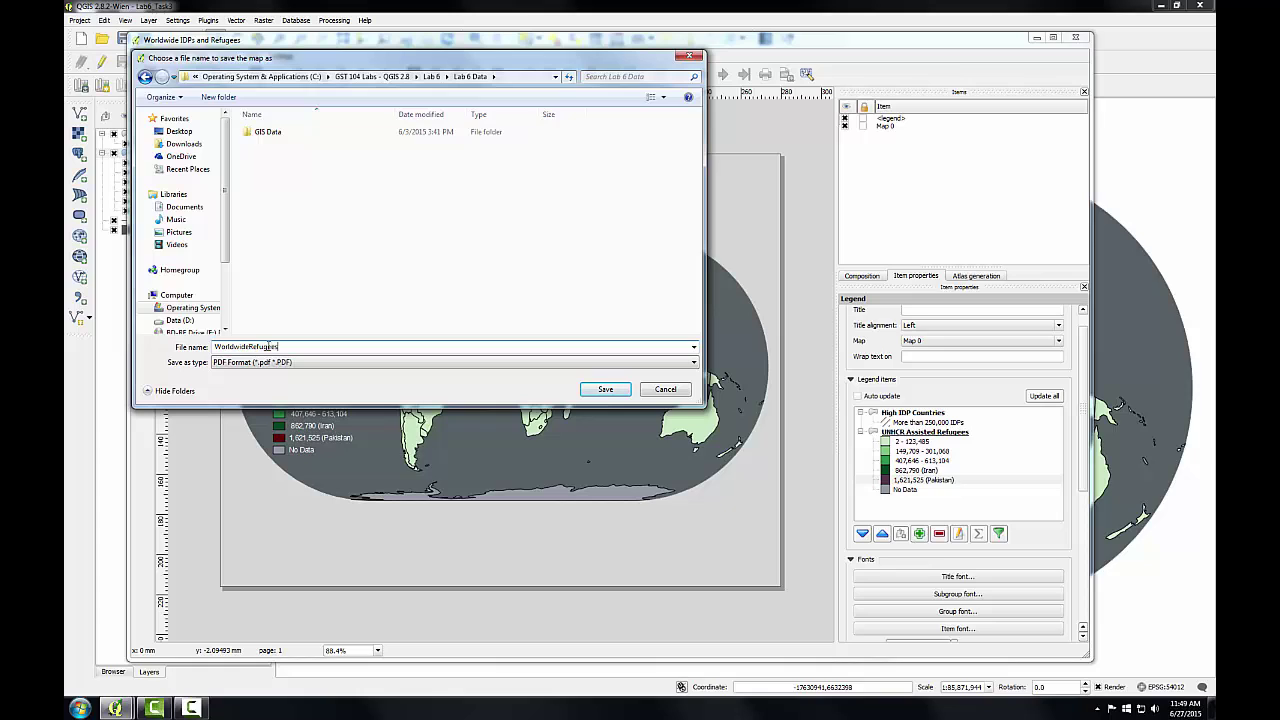
type("and IDP")
type("Re")
type("pulation")
key("Return")
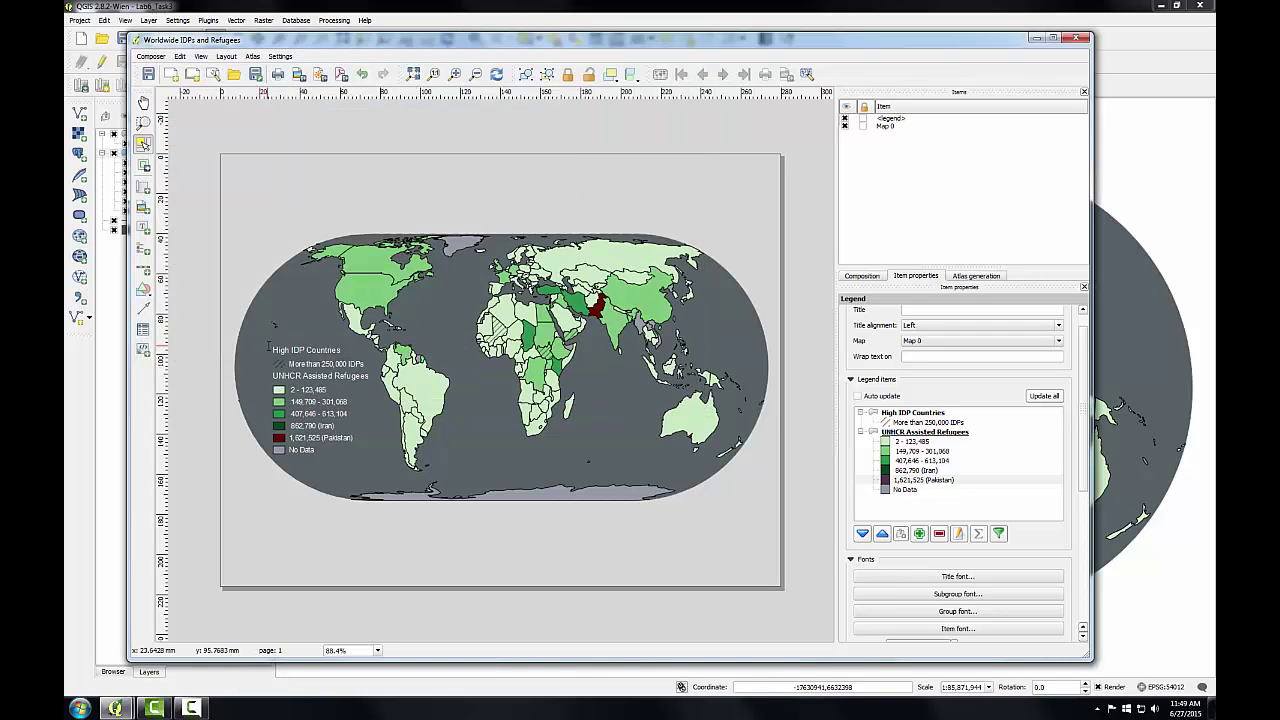